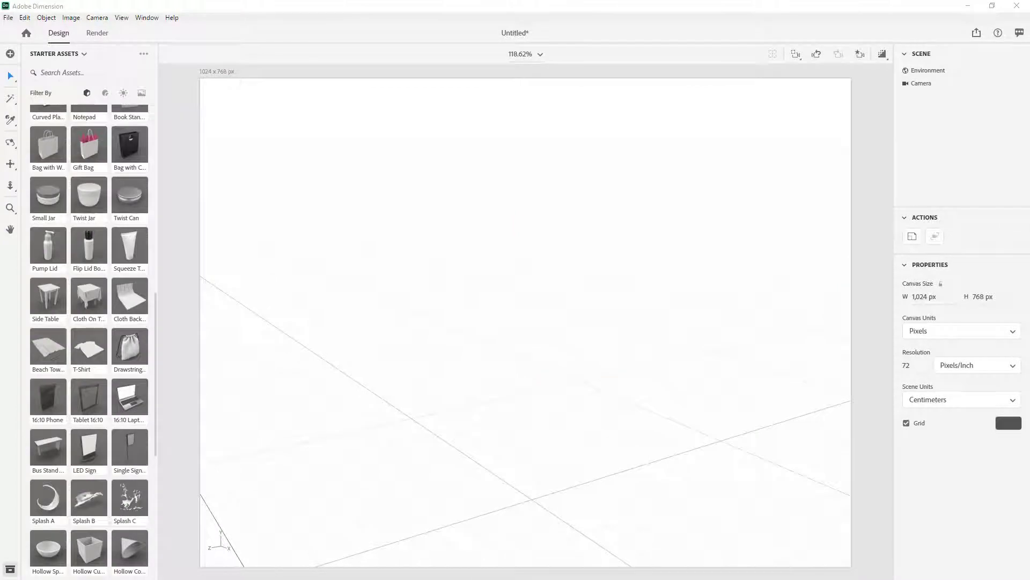
- Add the Squeeze Tube starter model to the empty scene and frame it
{"action": "left_click", "coordinate": [64, 8]}
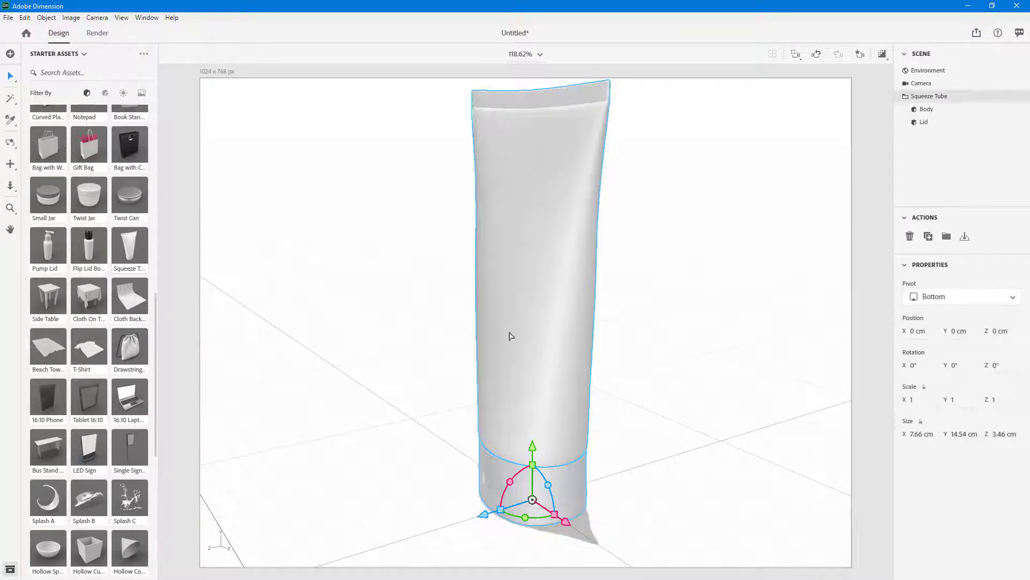
{"action": "middle_click_drag", "start_coordinate": [352, 395], "coordinate": [439, 420]}
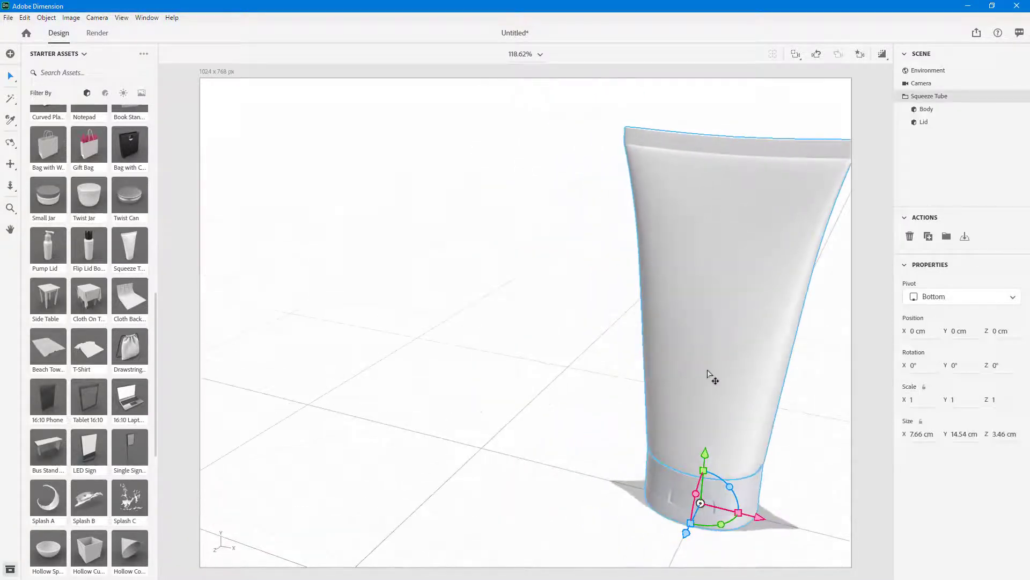
{"action": "key", "text": "f"}
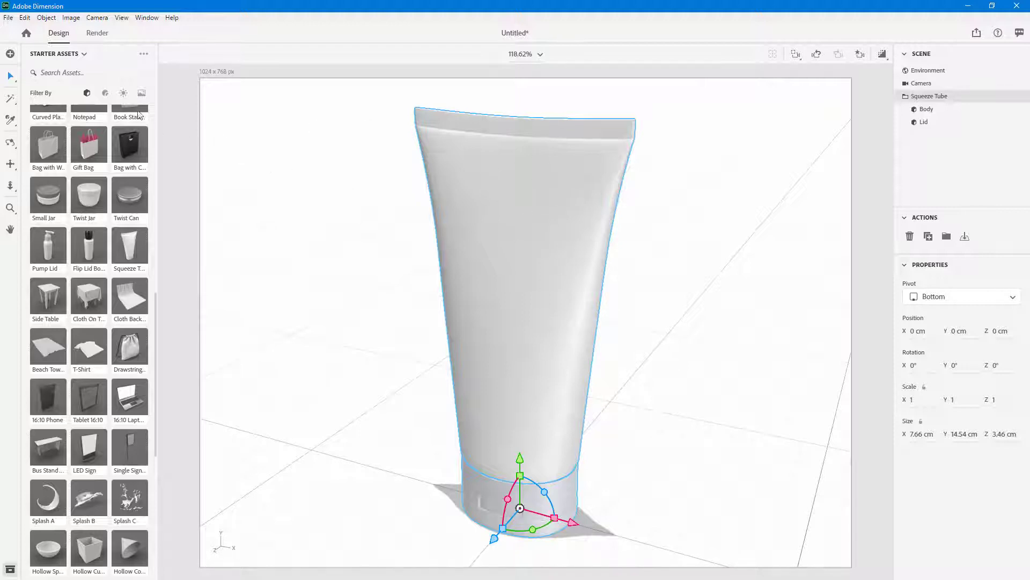
- Filter the starter assets to images and place Desert Backdrop as a decal on the tube's body
{"action": "left_click", "coordinate": [141, 94]}
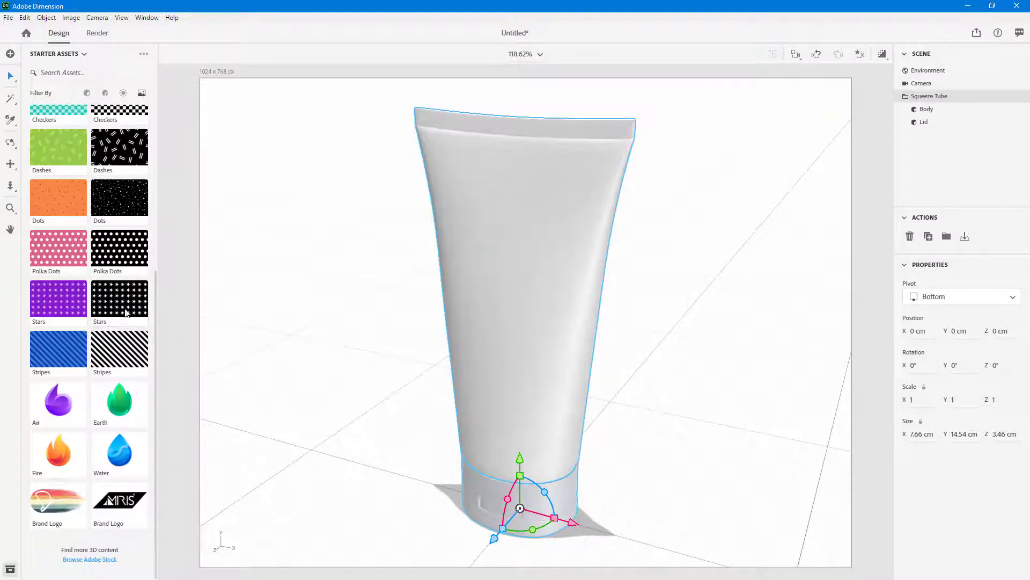
{"action": "scroll", "coordinate": [125, 311], "scroll_direction": "up", "scroll_amount": 5}
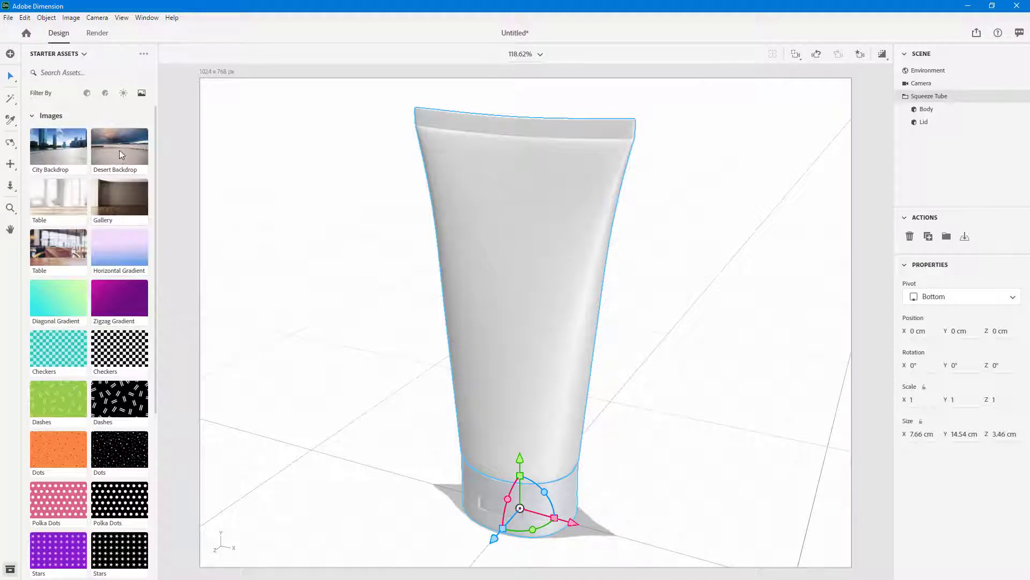
{"action": "left_click_drag", "start_coordinate": [119, 147], "coordinate": [545, 293]}
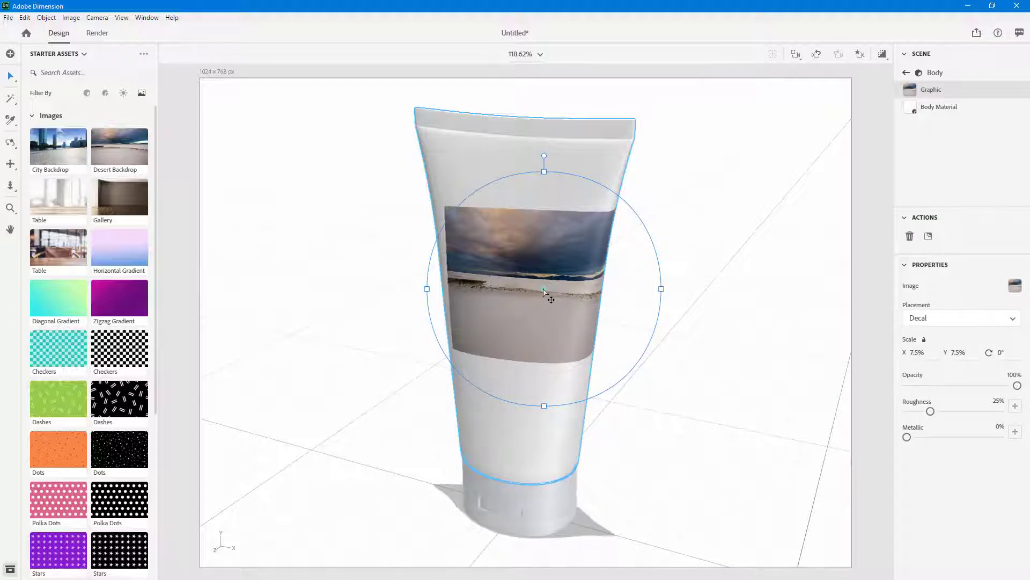
- Reposition the desert decal on the front of the tube and enlarge it to a scale of 22.7%
{"action": "left_click_drag", "start_coordinate": [562, 265], "coordinate": [526, 244]}
{"action": "middle_click_drag", "start_coordinate": [485, 352], "coordinate": [581, 329]}
{"action": "left_click_drag", "start_coordinate": [546, 286], "coordinate": [552, 422]}
{"action": "right_click_drag", "start_coordinate": [562, 440], "coordinate": [502, 436]}
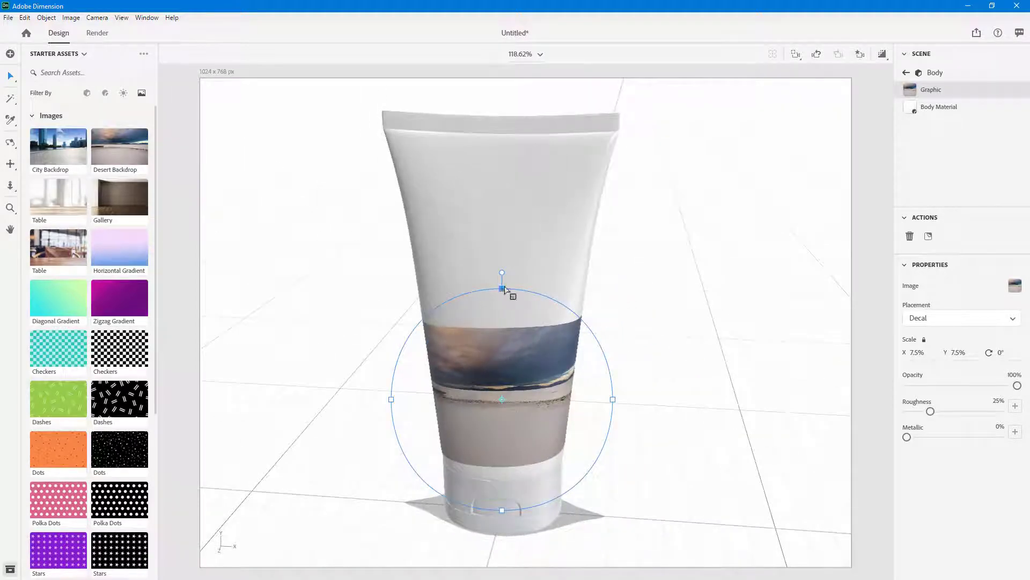
{"action": "left_click_drag", "start_coordinate": [503, 290], "coordinate": [543, 59]}
{"action": "left_click_drag", "start_coordinate": [506, 404], "coordinate": [482, 377]}
- Narrow the desert decal to 14.6% horizontal scale and check how it wraps around the tube's back
{"action": "right_click_drag", "start_coordinate": [415, 387], "coordinate": [818, 382]}
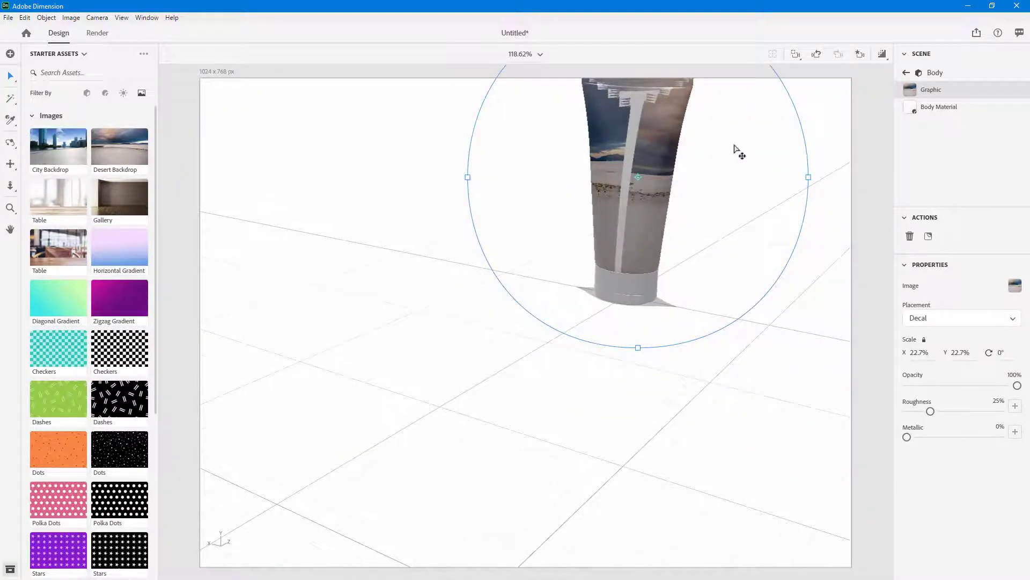
{"action": "right_click_drag", "start_coordinate": [735, 150], "coordinate": [652, 331]}
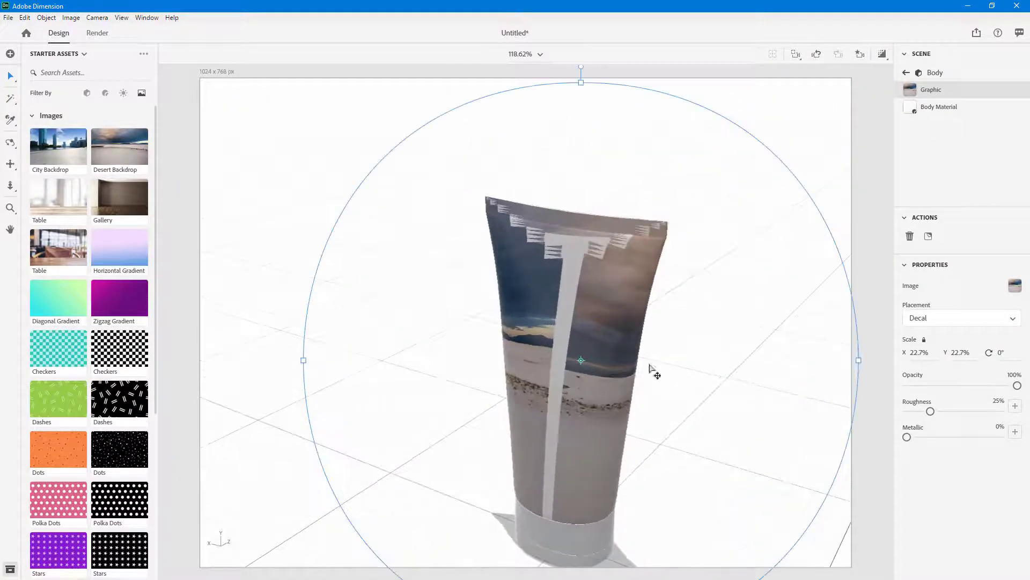
{"action": "left_click_drag", "start_coordinate": [859, 362], "coordinate": [733, 371]}
{"action": "right_click_drag", "start_coordinate": [750, 395], "coordinate": [454, 396]}
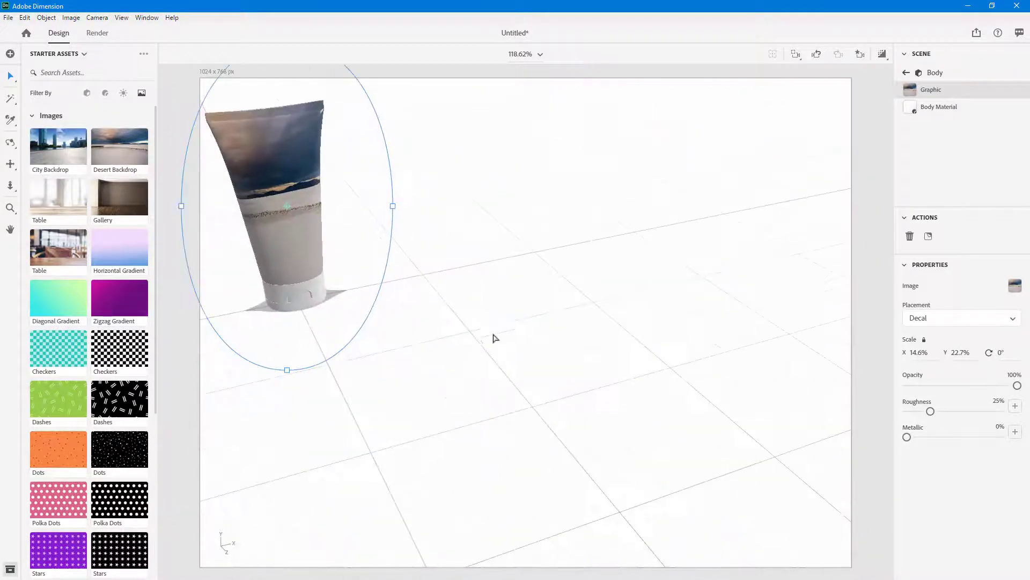
{"action": "middle_click_drag", "start_coordinate": [472, 325], "coordinate": [616, 431]}
{"action": "scroll", "coordinate": [475, 333], "scroll_direction": "up", "scroll_amount": 3}
{"action": "right_click_drag", "start_coordinate": [506, 414], "coordinate": [692, 429]}
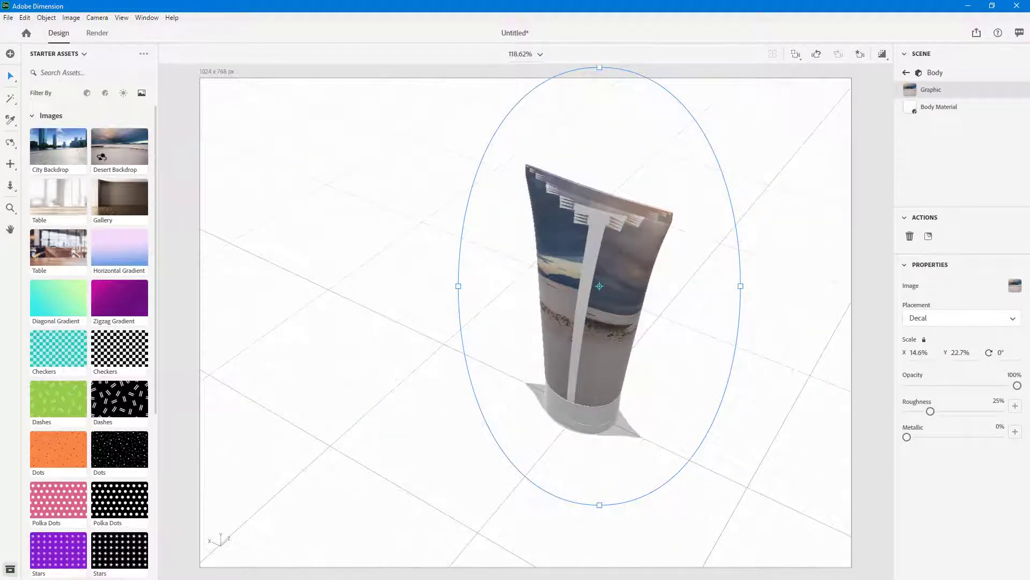
- Place a second Desert Backdrop decal on the tube's back and stretch it to 27.4% by 22.6%
{"action": "left_click_drag", "start_coordinate": [101, 156], "coordinate": [593, 299]}
{"action": "left_click_drag", "start_coordinate": [669, 300], "coordinate": [715, 299]}
{"action": "left_click_drag", "start_coordinate": [588, 220], "coordinate": [595, 200]}
{"action": "left_click_drag", "start_coordinate": [713, 299], "coordinate": [816, 297]}
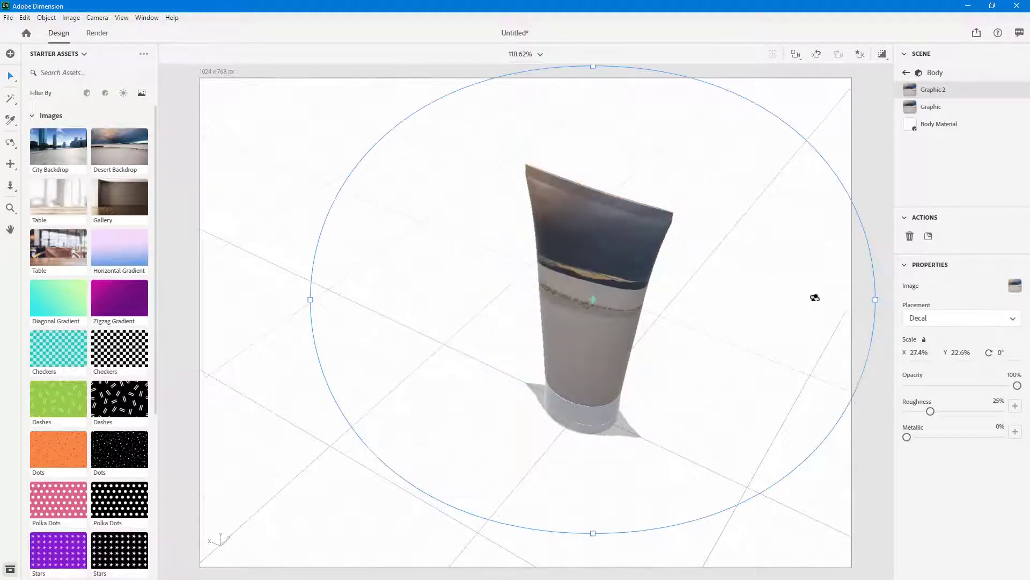
{"action": "middle_click_drag", "start_coordinate": [816, 296], "coordinate": [619, 401]}
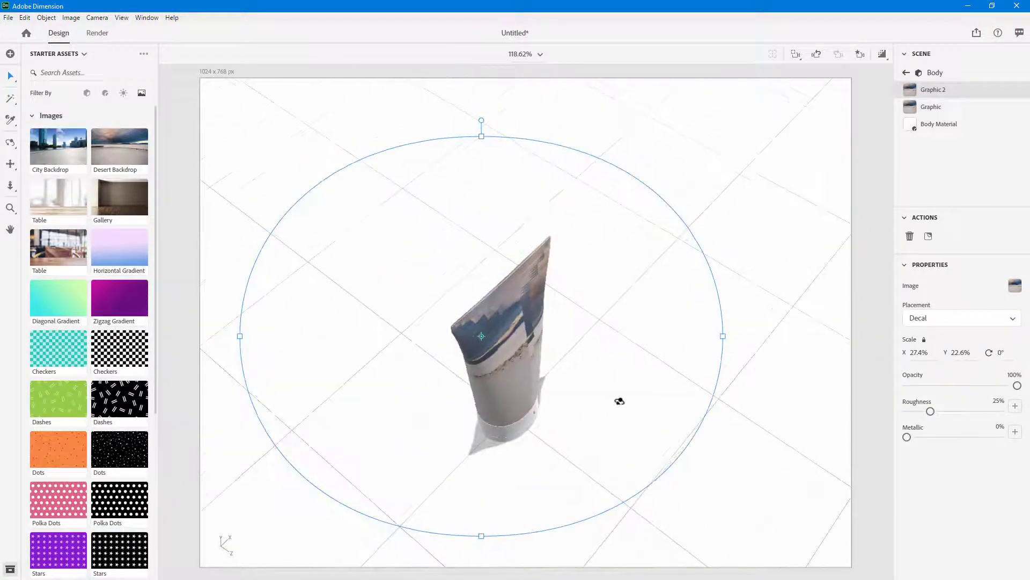
{"action": "scroll", "coordinate": [619, 401], "scroll_direction": "up", "scroll_amount": 5}
{"action": "middle_click_drag", "start_coordinate": [521, 383], "coordinate": [621, 263]}
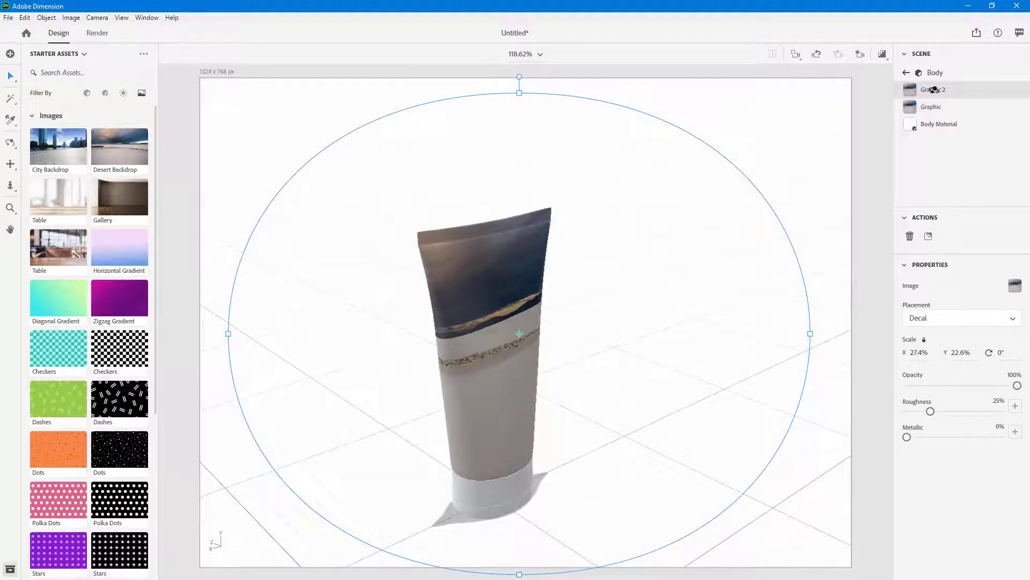
- Delete both desert graphics from the tube's body
{"action": "key", "text": "Delete"}
{"action": "key", "text": "Delete"}
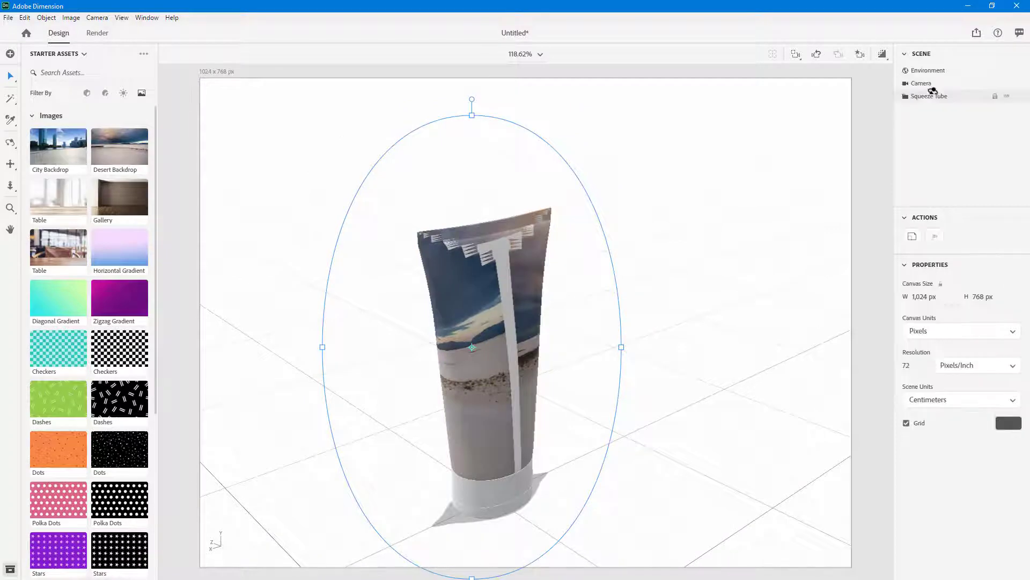
{"action": "middle_click_drag", "start_coordinate": [582, 310], "coordinate": [548, 311]}
- Place the black-and-white Stripes image on the tube's body as a decal
{"action": "scroll", "coordinate": [103, 238], "scroll_direction": "down", "scroll_amount": 5}
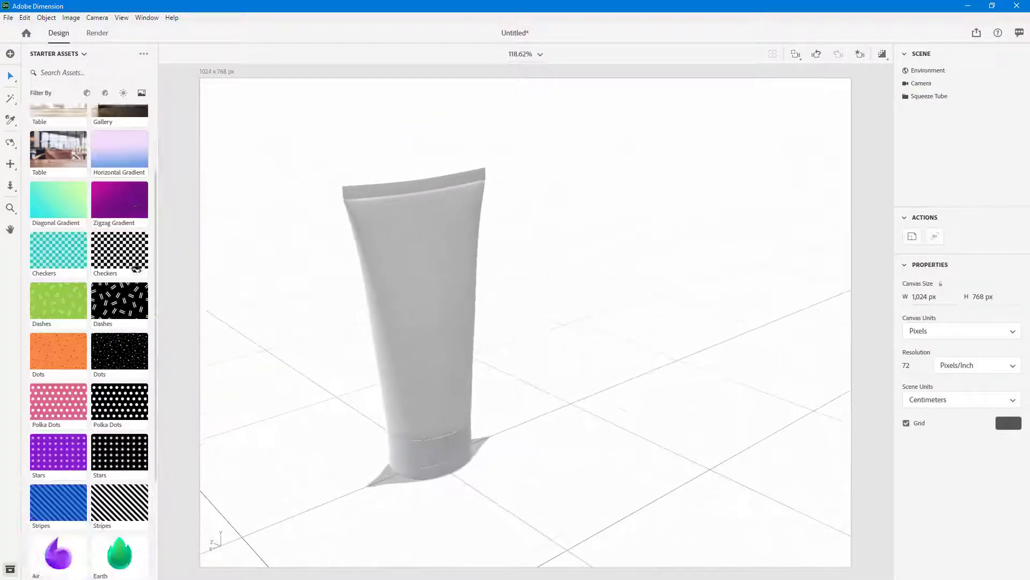
{"action": "scroll", "coordinate": [85, 305], "scroll_direction": "up", "scroll_amount": 4}
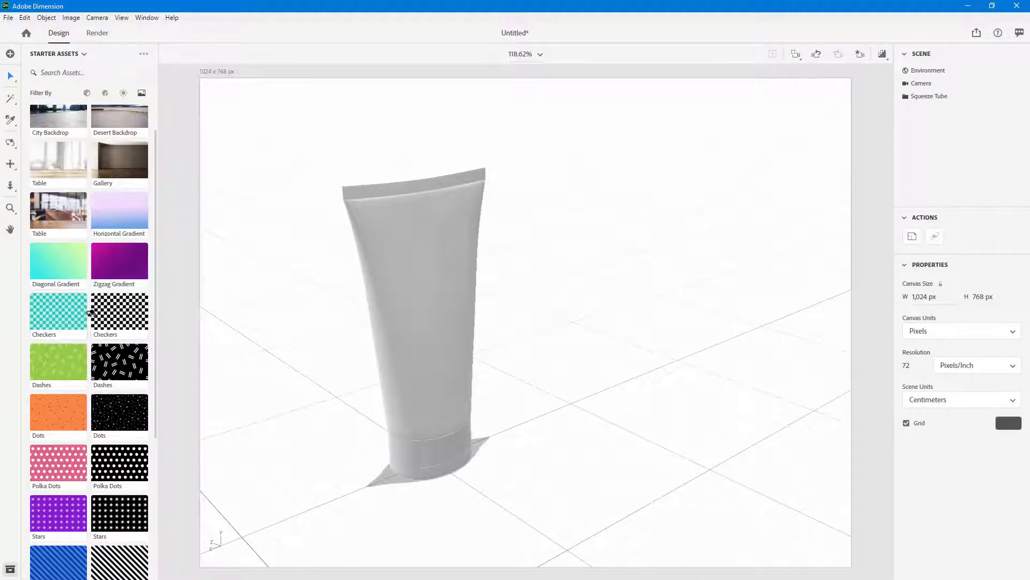
{"action": "scroll", "coordinate": [90, 313], "scroll_direction": "down", "scroll_amount": 1}
{"action": "scroll", "coordinate": [364, 331], "scroll_direction": "up", "scroll_amount": 4}
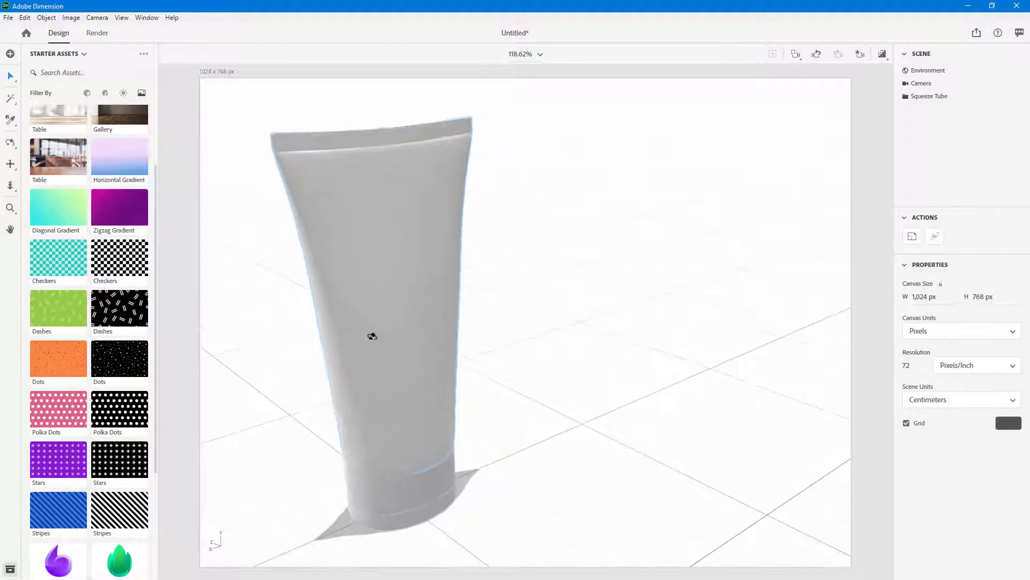
{"action": "scroll", "coordinate": [94, 330], "scroll_direction": "down", "scroll_amount": 3}
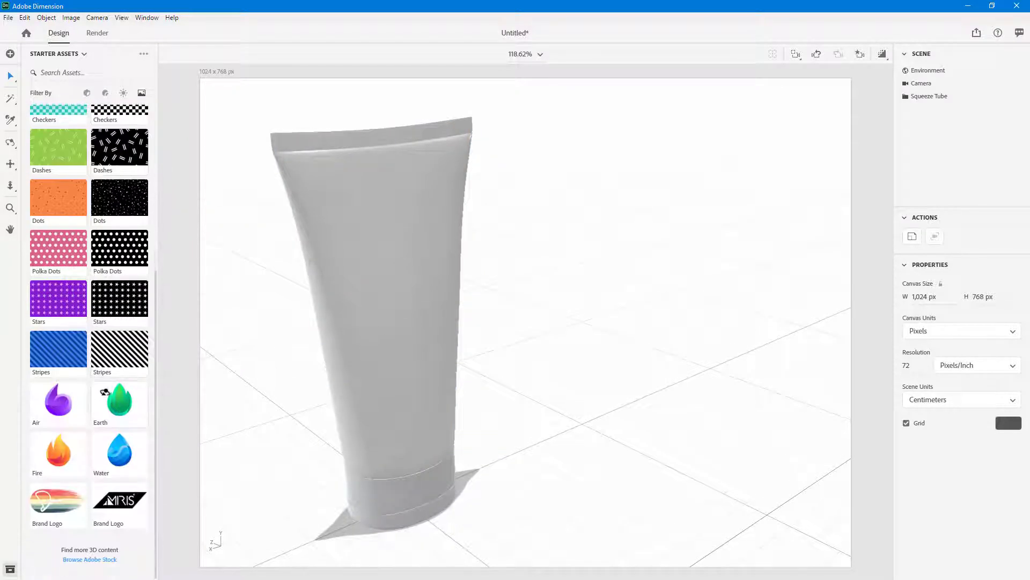
{"action": "left_click_drag", "start_coordinate": [106, 345], "coordinate": [393, 295]}
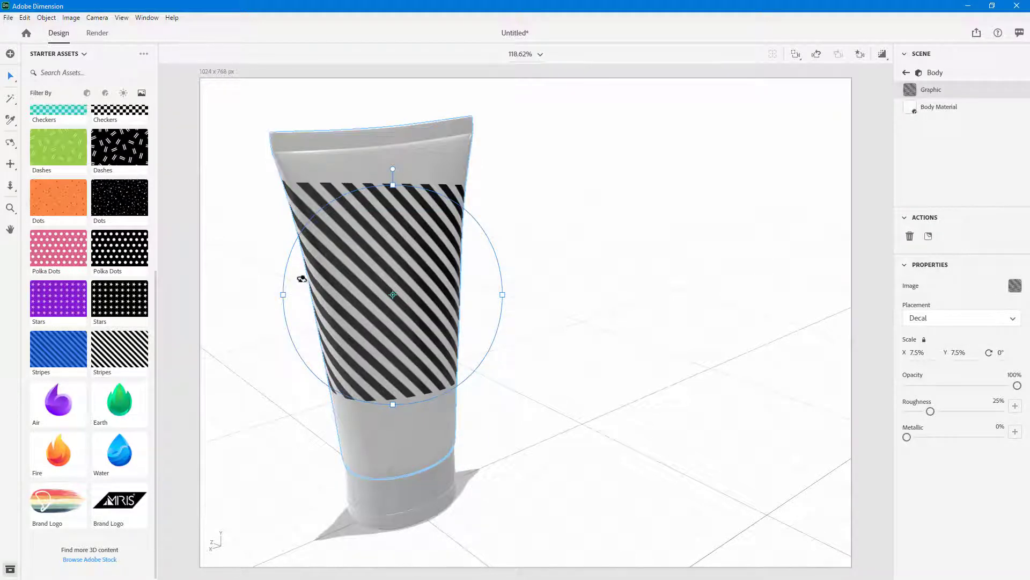
- Enlarge the stripes decal to a scale of 15.6% by 15.4% so it covers the tube's body
{"action": "left_click_drag", "start_coordinate": [280, 294], "coordinate": [279, 295]}
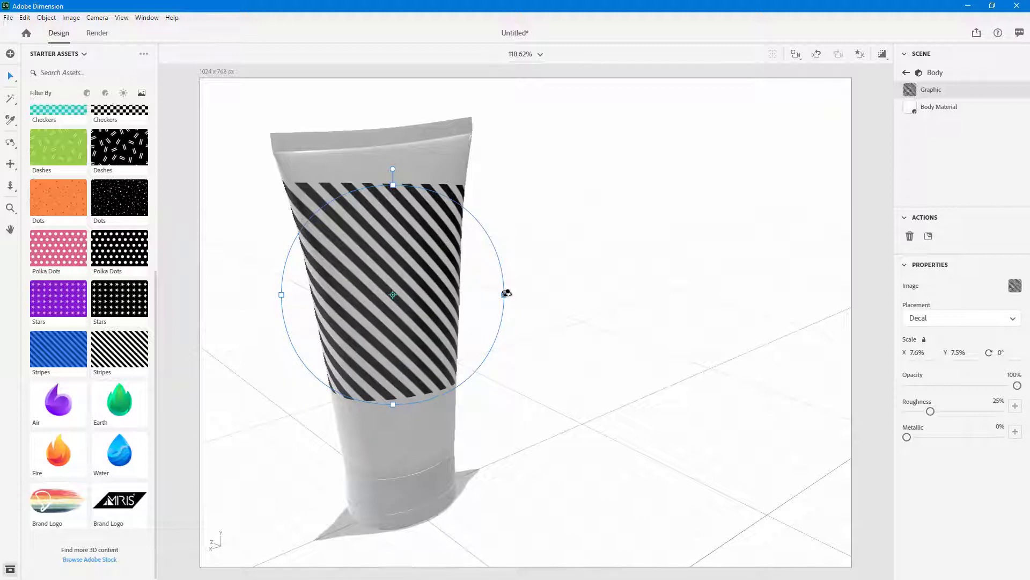
{"action": "left_click_drag", "start_coordinate": [503, 294], "coordinate": [619, 271]}
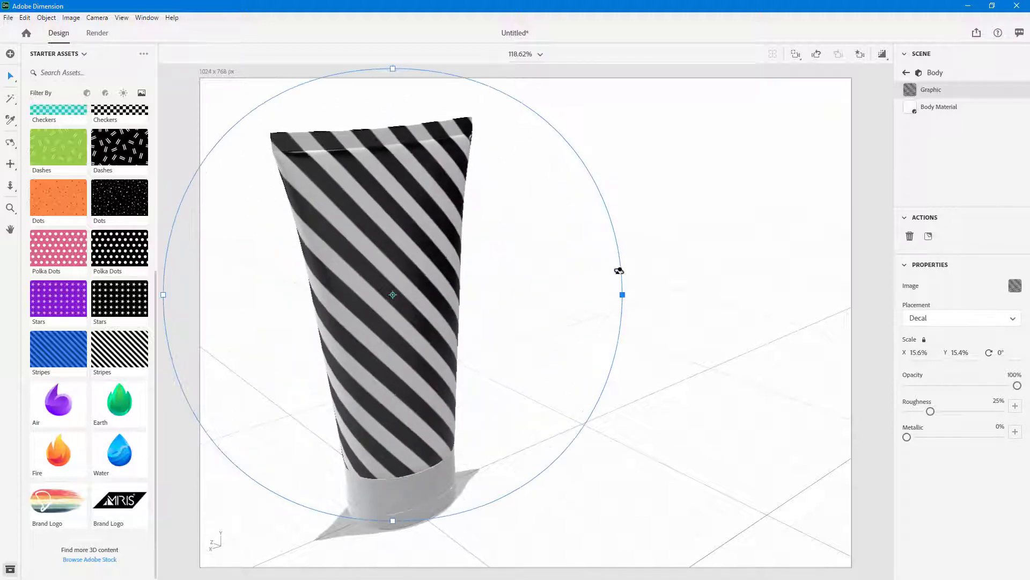
{"action": "left_click_drag", "start_coordinate": [607, 349], "coordinate": [482, 231]}
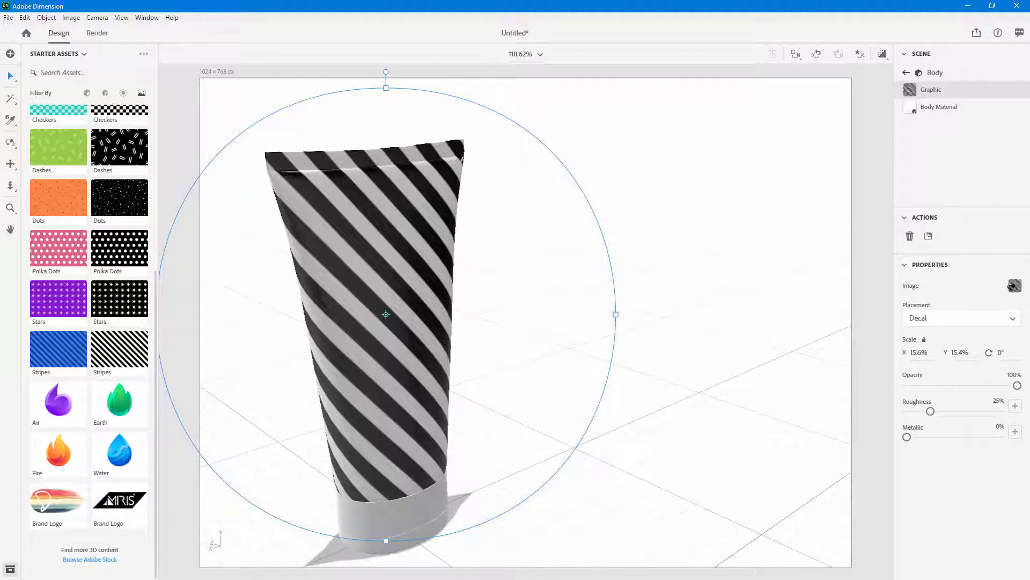
- Change the stripes graphic's placement to Fill
{"action": "left_click", "coordinate": [1013, 286]}
{"action": "left_click", "coordinate": [1015, 286]}
{"action": "left_click", "coordinate": [1012, 318]}
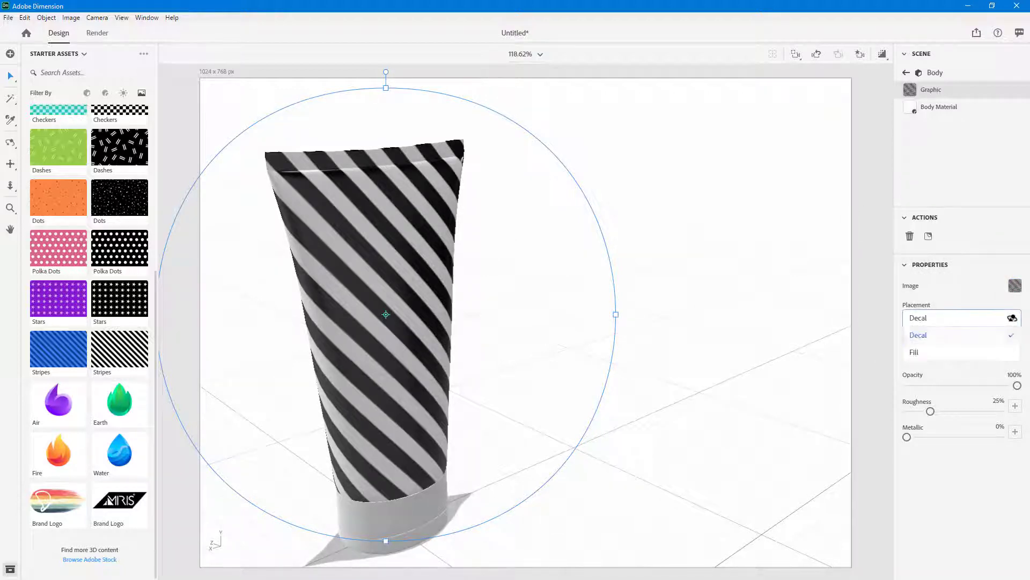
{"action": "left_click", "coordinate": [969, 349]}
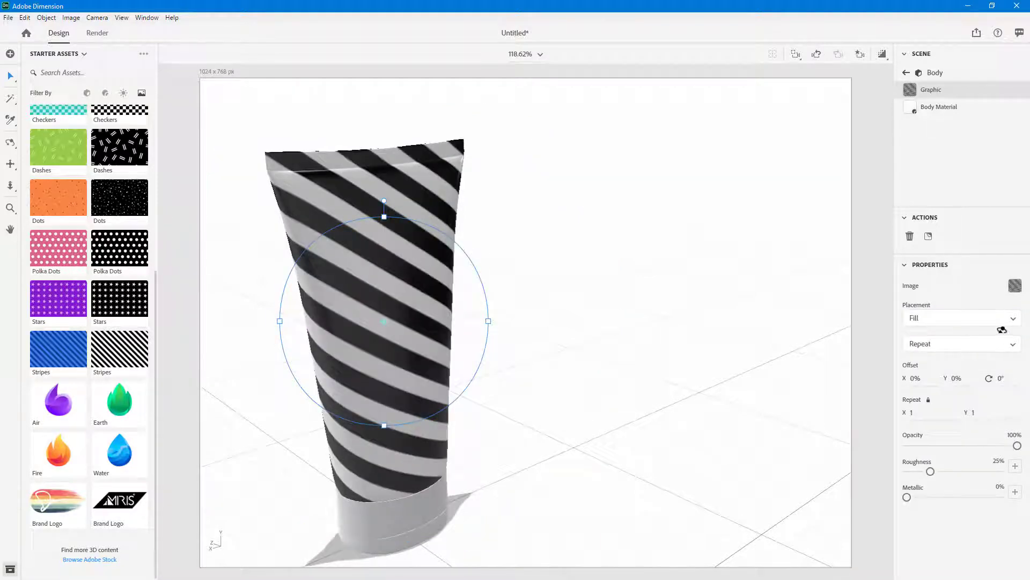
- Switch the stripes fill to Mirror tiling and try shifting its horizontal offset, including to 8%
{"action": "left_click", "coordinate": [1009, 342]}
{"action": "left_click", "coordinate": [919, 376]}
{"action": "left_click_drag", "start_coordinate": [520, 301], "coordinate": [936, 379]}
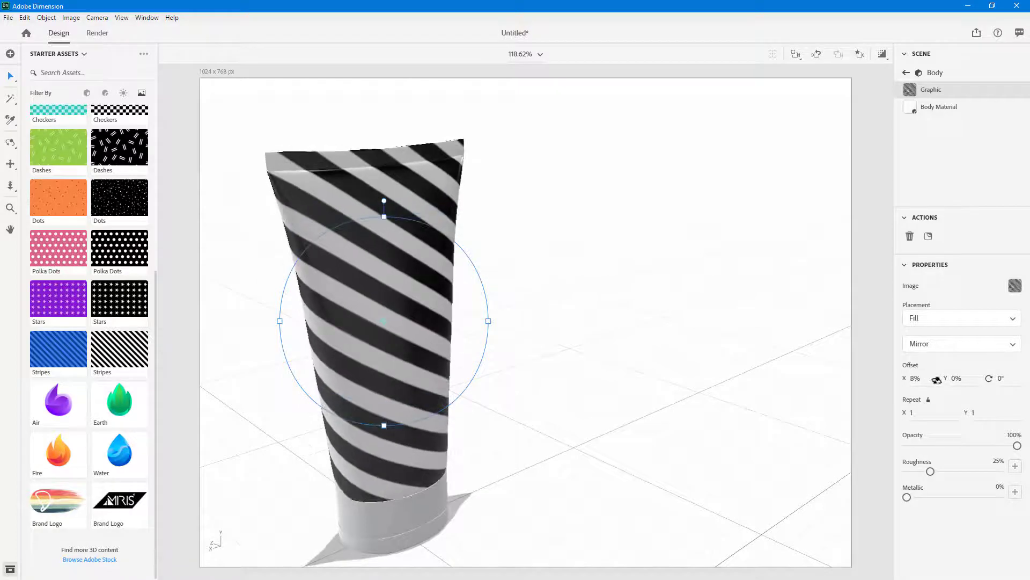
{"action": "left_click_drag", "start_coordinate": [516, 301], "coordinate": [881, 376]}
{"action": "right_click_drag", "start_coordinate": [672, 374], "coordinate": [792, 392]}
- Switch the stripes fill's tiling mode to Repeat and view the tube from another side
{"action": "left_click", "coordinate": [955, 344]}
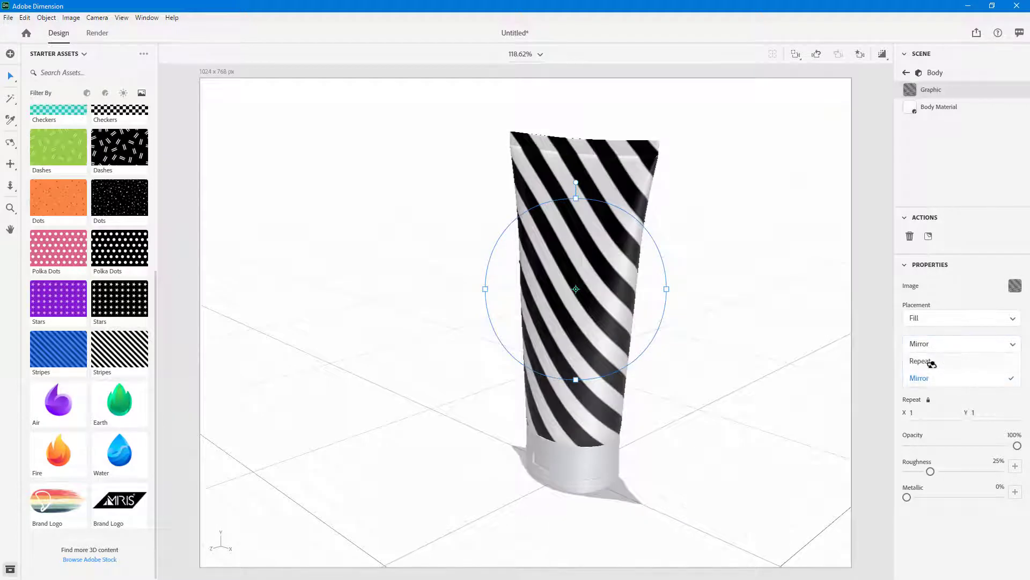
{"action": "left_click", "coordinate": [932, 363]}
{"action": "right_click_drag", "start_coordinate": [709, 365], "coordinate": [682, 351]}
- Compare placements by switching the stripes graphic to Decal and back to Fill
{"action": "left_click", "coordinate": [929, 320]}
{"action": "left_click", "coordinate": [920, 333]}
{"action": "left_click", "coordinate": [934, 320]}
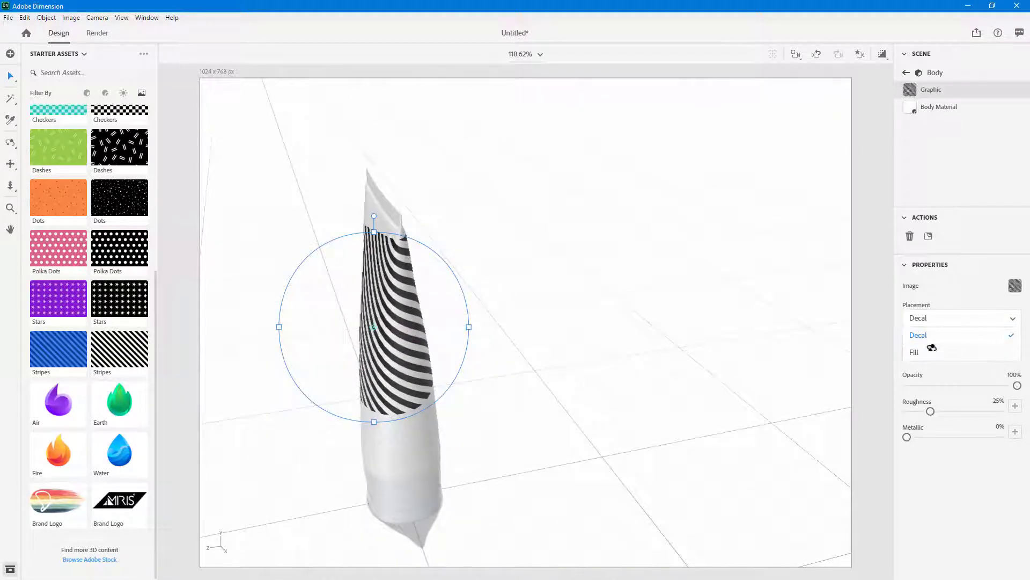
{"action": "left_click", "coordinate": [931, 349]}
- Set the stripes fill's offset to X -2% and Y -8%, its rotation to 32° and its repeat to 2.8
{"action": "right_click_drag", "start_coordinate": [531, 390], "coordinate": [722, 424]}
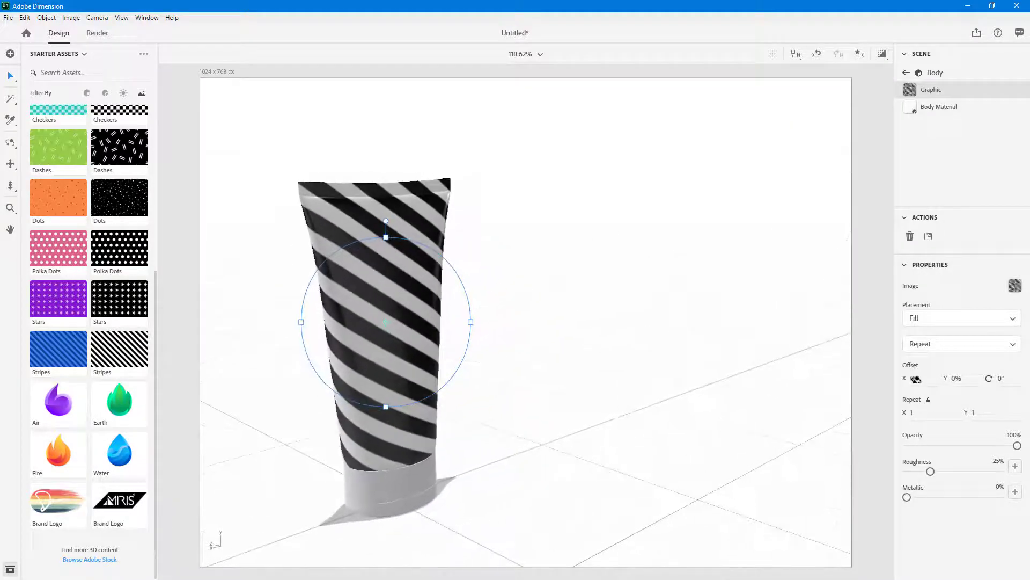
{"action": "left_click_drag", "start_coordinate": [556, 299], "coordinate": [517, 310]}
{"action": "left_click_drag", "start_coordinate": [1004, 379], "coordinate": [976, 398]}
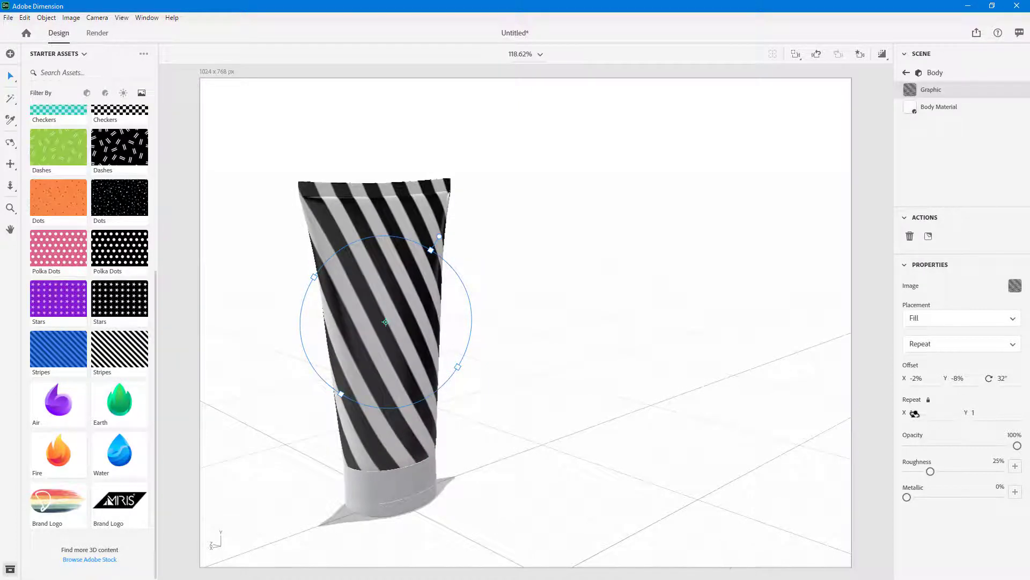
{"action": "left_click_drag", "start_coordinate": [914, 412], "coordinate": [576, 298]}
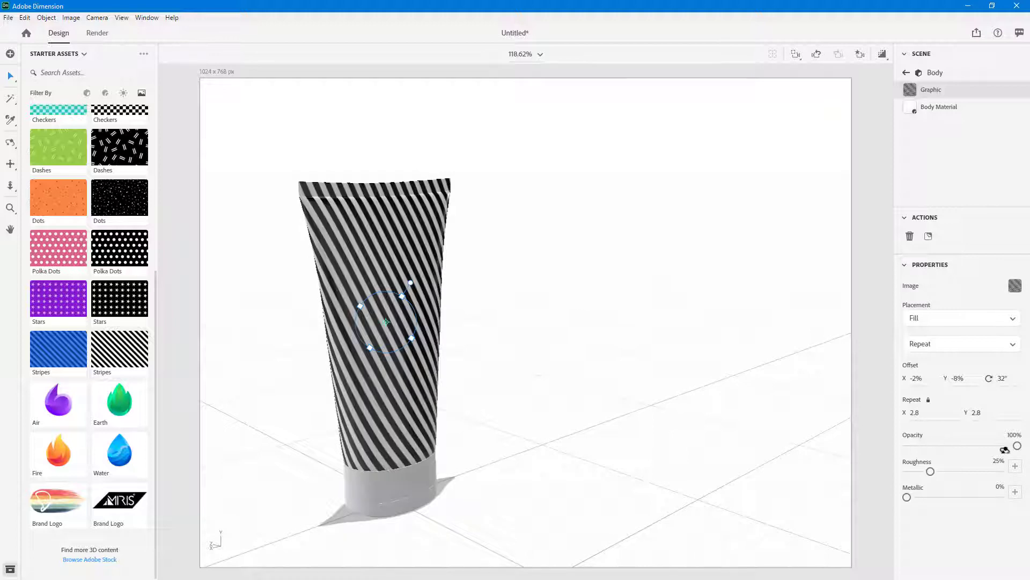
- Set the stripes graphic's opacity to 14%, roughness to 100% and metallic to 0%
{"action": "left_click_drag", "start_coordinate": [1002, 447], "coordinate": [1002, 470]}
{"action": "scroll", "coordinate": [548, 383], "scroll_direction": "up", "scroll_amount": 2}
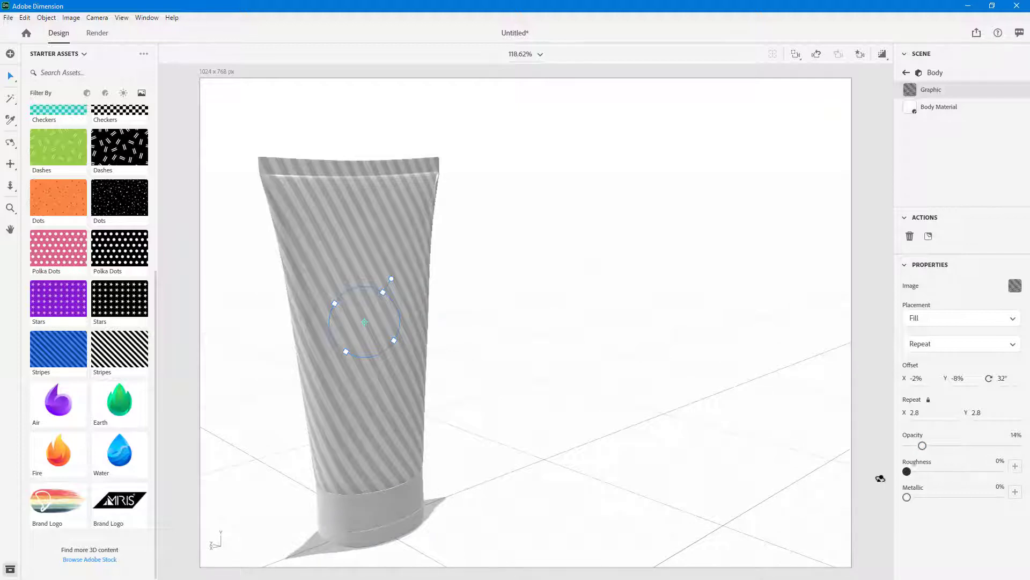
{"action": "left_click_drag", "start_coordinate": [881, 477], "coordinate": [1016, 477]}
{"action": "mouse_move", "coordinate": [907, 497]}
{"action": "left_mouse_down"}
{"action": "mouse_move", "coordinate": [986, 495]}
{"action": "mouse_move", "coordinate": [908, 497]}
{"action": "left_mouse_up"}
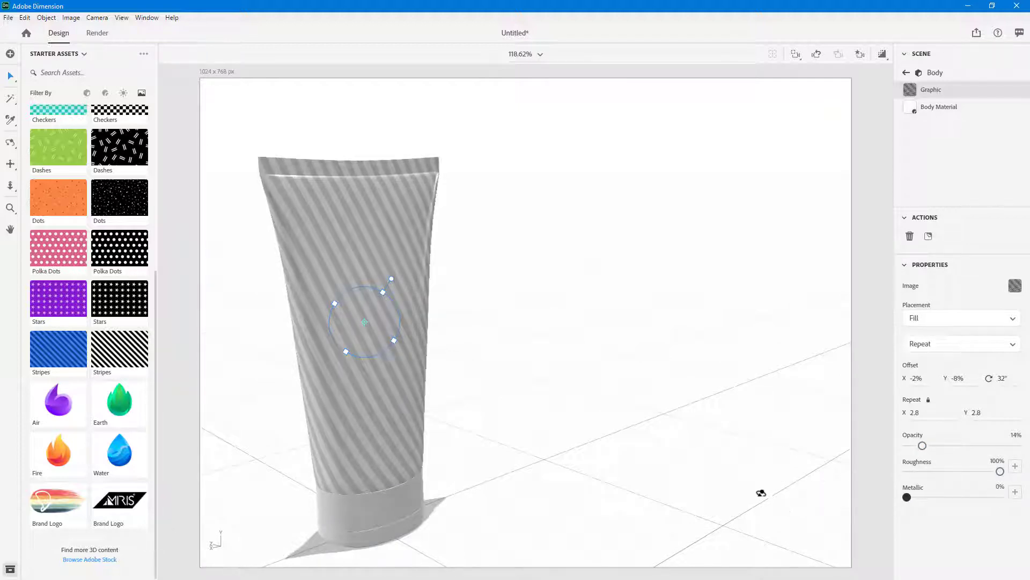
- Select the tube's lid and place the black Dashes image on it as a decal
{"action": "middle_click_drag", "start_coordinate": [761, 492], "coordinate": [604, 425]}
{"action": "left_click", "coordinate": [608, 403]}
{"action": "middle_click_drag", "start_coordinate": [607, 377], "coordinate": [480, 508]}
{"action": "left_click", "coordinate": [414, 498]}
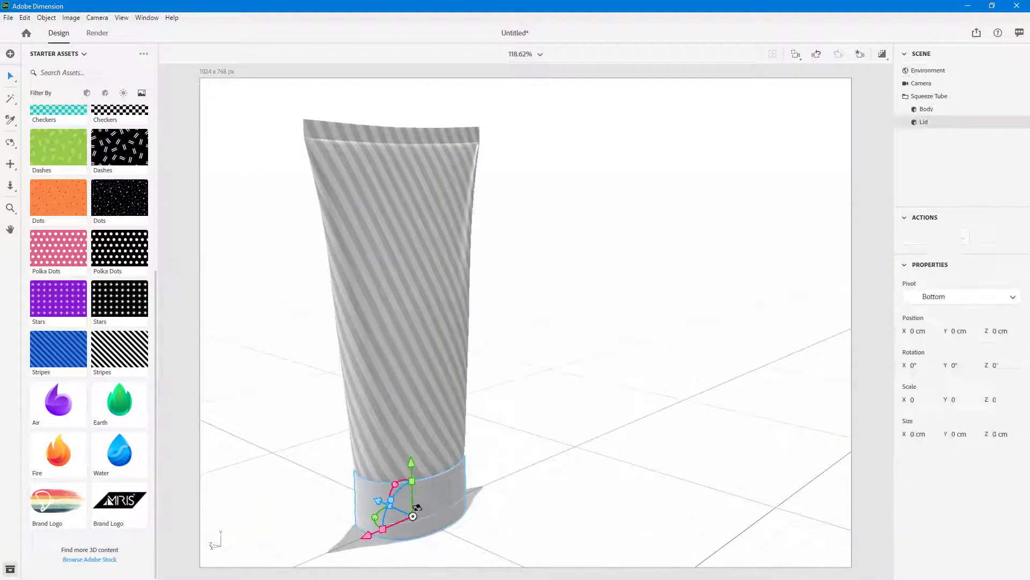
{"action": "left_click_drag", "start_coordinate": [115, 154], "coordinate": [413, 508]}
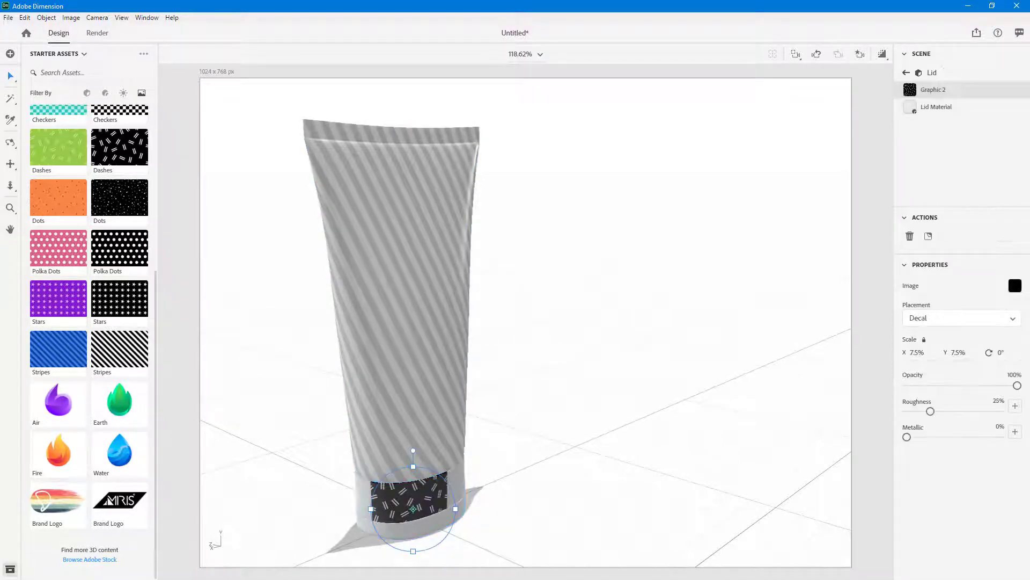
- Switch the lid's black Dashes graphic from decal to Fill placement so it covers the whole lid
{"action": "left_click", "coordinate": [942, 319]}
{"action": "left_click", "coordinate": [930, 353]}
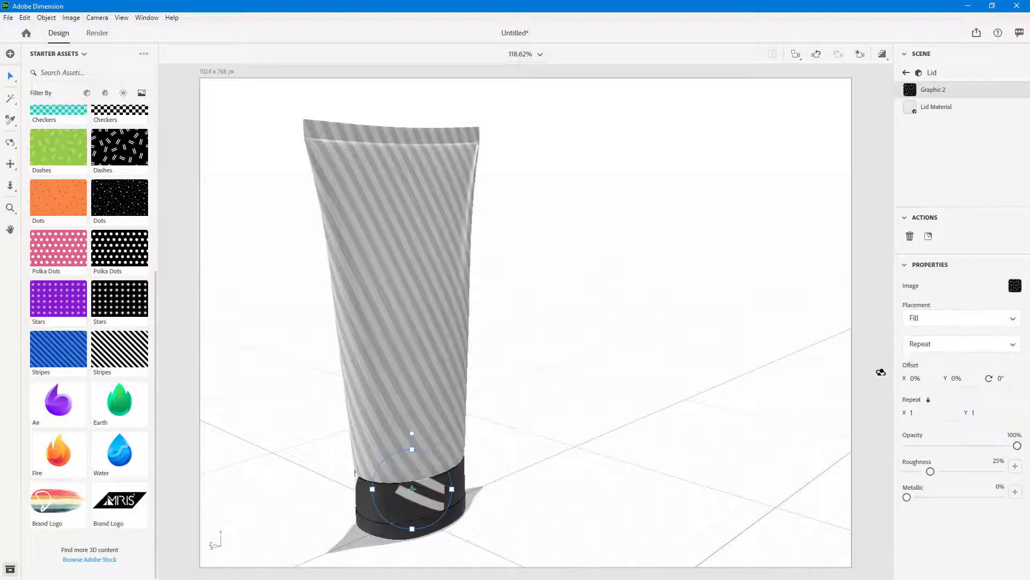
{"action": "left_click_drag", "start_coordinate": [586, 440], "coordinate": [542, 479]}
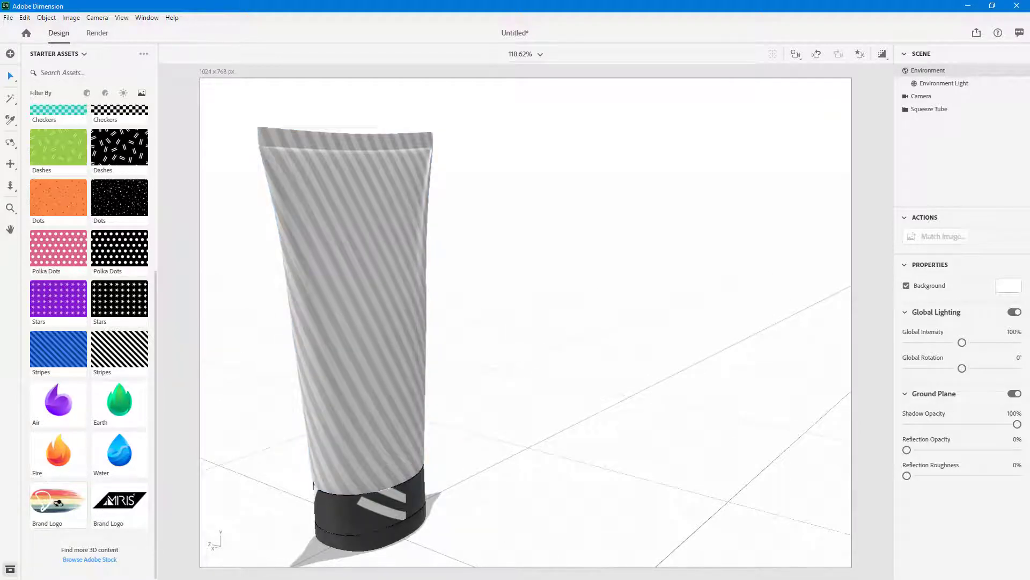
- Place the multicolour brush-stroke Brand Logo on the upper body as a decal and rotate it to -9°
{"action": "left_click", "coordinate": [119, 510]}
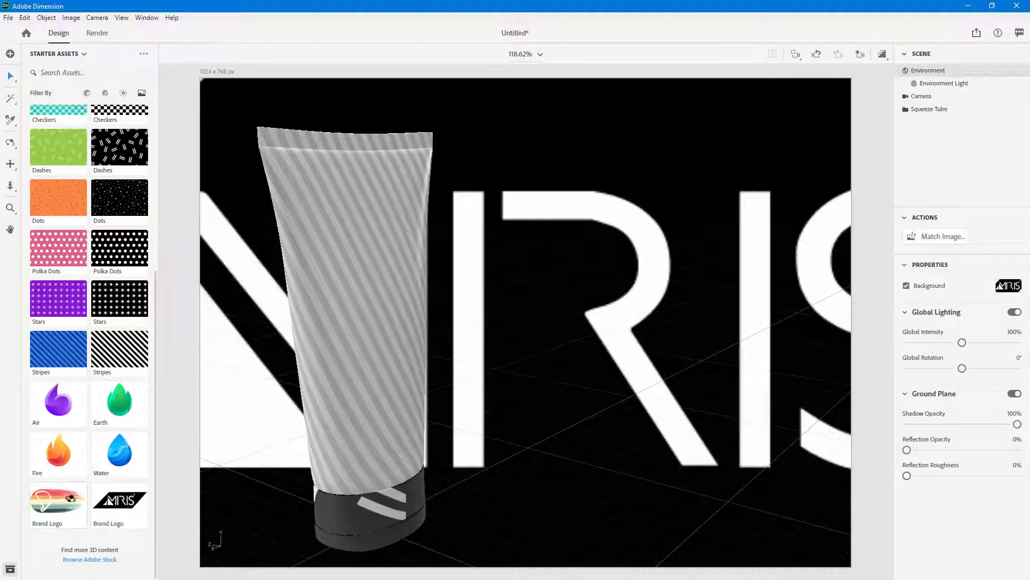
{"action": "key", "text": "ctrl+z"}
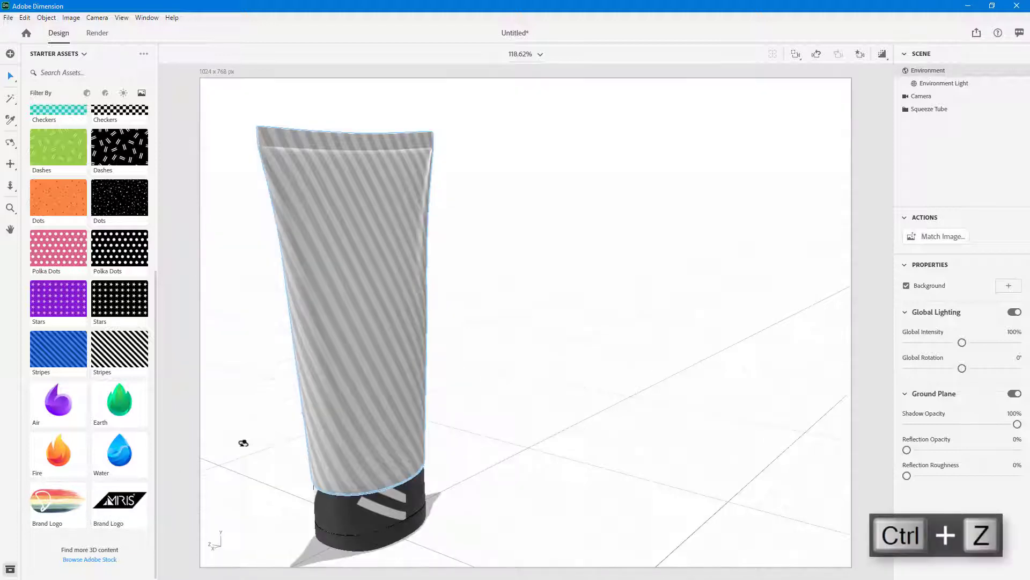
{"action": "left_click_drag", "start_coordinate": [57, 494], "coordinate": [382, 215]}
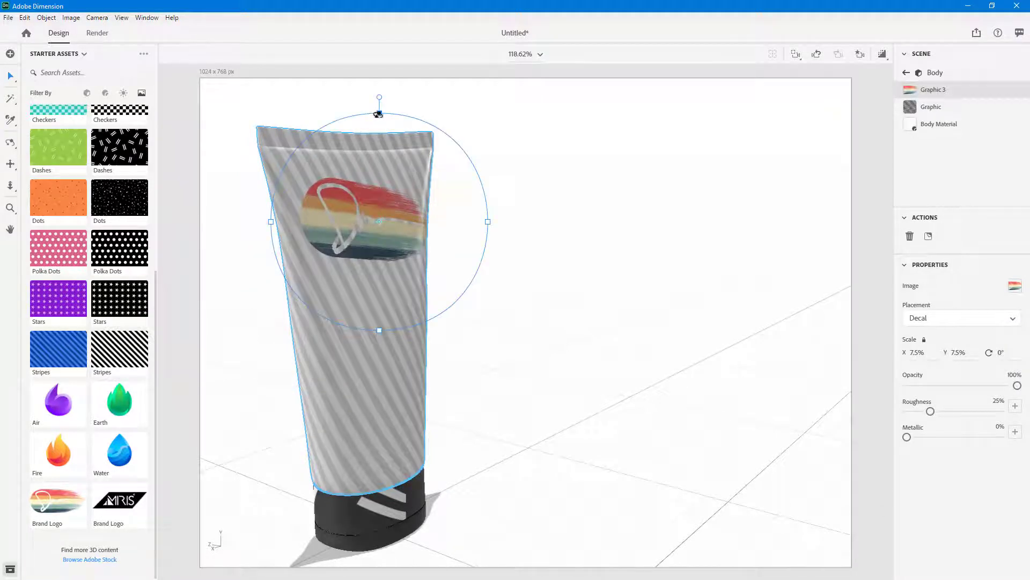
{"action": "left_click_drag", "start_coordinate": [374, 108], "coordinate": [357, 89]}
{"action": "left_click_drag", "start_coordinate": [606, 248], "coordinate": [575, 286]}
{"action": "scroll", "coordinate": [571, 287], "scroll_direction": "up", "scroll_amount": 5}
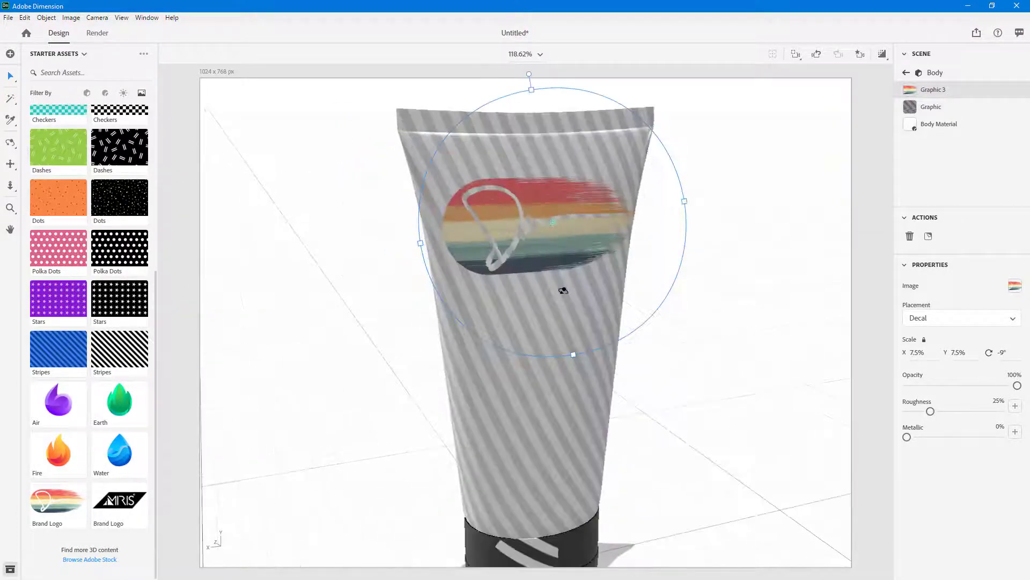
- Place the Water image on the lower body as a decal with 0% roughness and 100% metallic
{"action": "left_click_drag", "start_coordinate": [120, 449], "coordinate": [561, 402]}
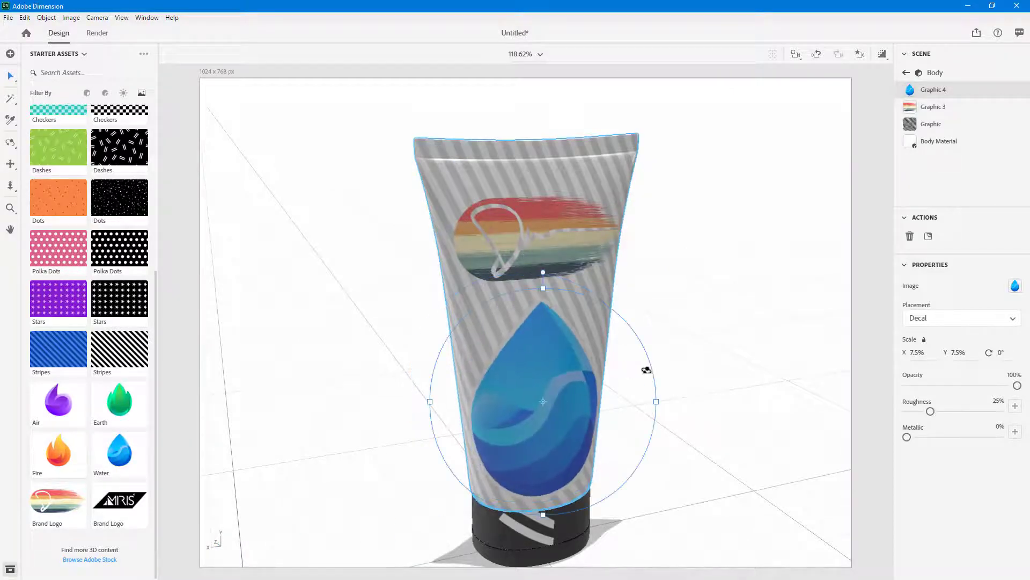
{"action": "mouse_move", "coordinate": [768, 334]}
{"action": "left_mouse_down"}
{"action": "mouse_move", "coordinate": [708, 329]}
{"action": "mouse_move", "coordinate": [766, 329]}
{"action": "left_mouse_up"}
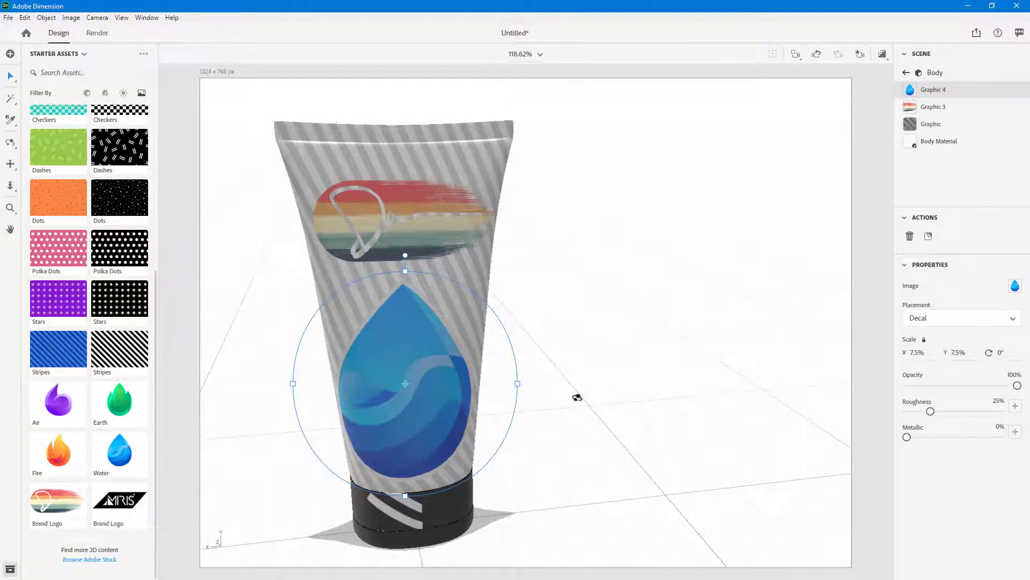
{"action": "mouse_move", "coordinate": [932, 412]}
{"action": "left_mouse_down"}
{"action": "mouse_move", "coordinate": [962, 412]}
{"action": "mouse_move", "coordinate": [764, 447]}
{"action": "mouse_move", "coordinate": [1027, 427]}
{"action": "left_mouse_up"}
{"action": "left_click_drag", "start_coordinate": [441, 405], "coordinate": [449, 409]}
{"action": "left_click_drag", "start_coordinate": [958, 414], "coordinate": [1027, 443]}
{"action": "mouse_move", "coordinate": [572, 418]}
{"action": "right_mouse_down"}
{"action": "mouse_move", "coordinate": [626, 414]}
{"action": "mouse_move", "coordinate": [545, 372]}
{"action": "mouse_move", "coordinate": [541, 407]}
{"action": "mouse_move", "coordinate": [667, 410]}
{"action": "mouse_move", "coordinate": [628, 421]}
{"action": "mouse_move", "coordinate": [564, 414]}
{"action": "right_mouse_up"}
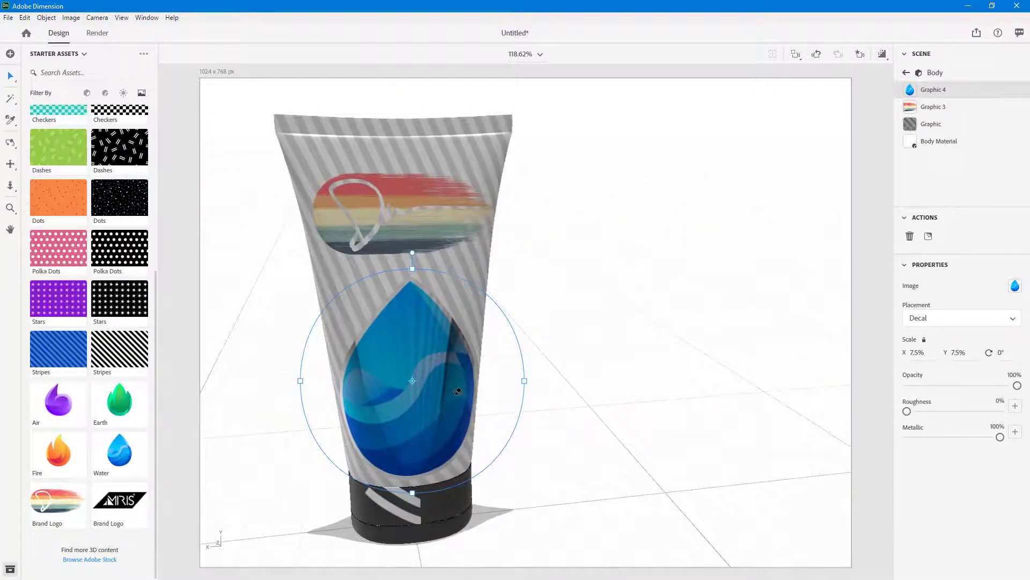
- Delete the Water and Brand Logo decals from the tube's body
{"action": "key", "text": "Delete"}
{"action": "left_click", "coordinate": [421, 240]}
{"action": "key", "text": "Delete"}
{"action": "left_click", "coordinate": [421, 214]}
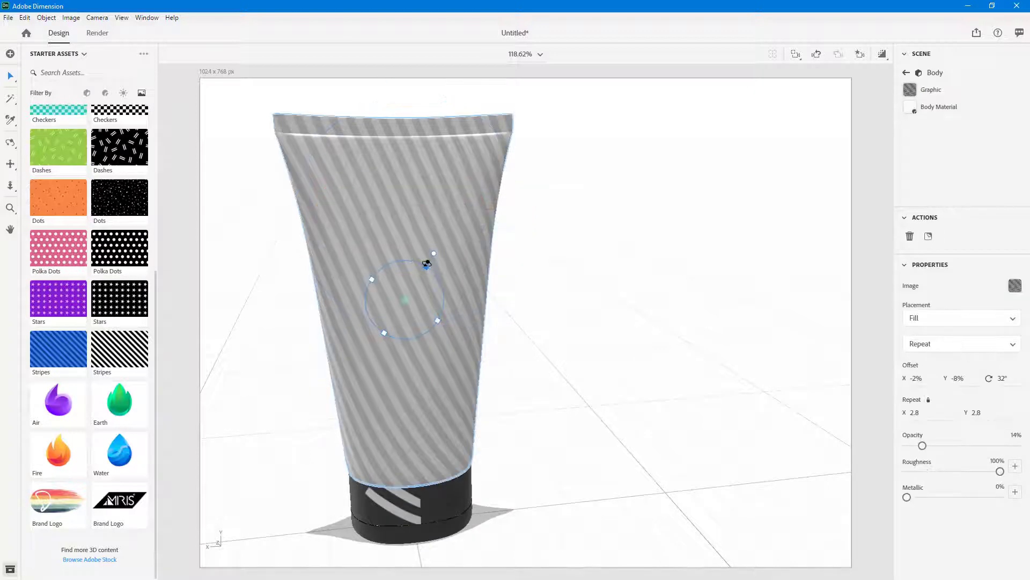
- Select the tube's body and import TutorTube.ai from the Desktop as a graphic on the model
{"action": "left_click", "coordinate": [694, 297]}
{"action": "left_click", "coordinate": [428, 288]}
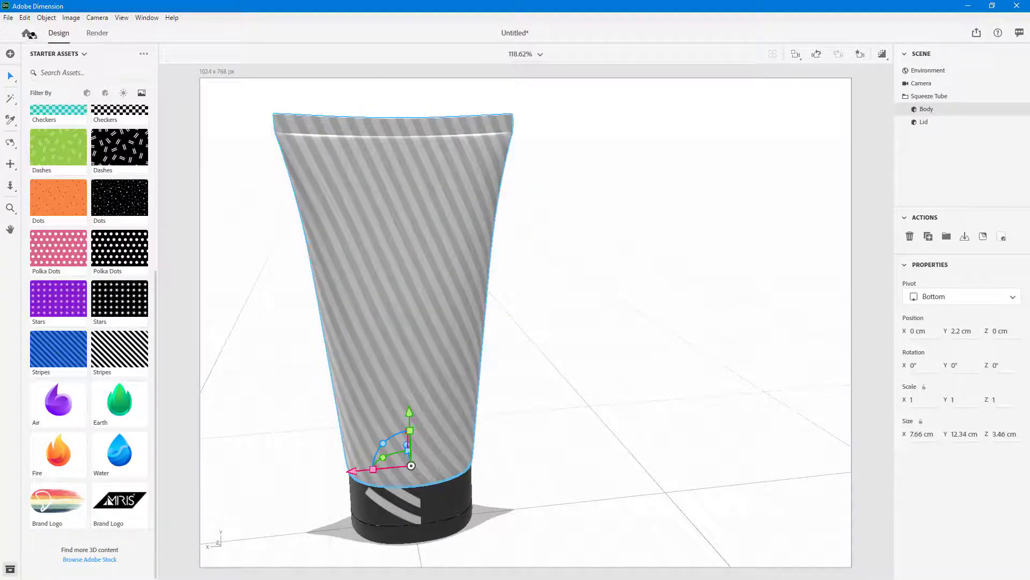
{"action": "left_click", "coordinate": [9, 18]}
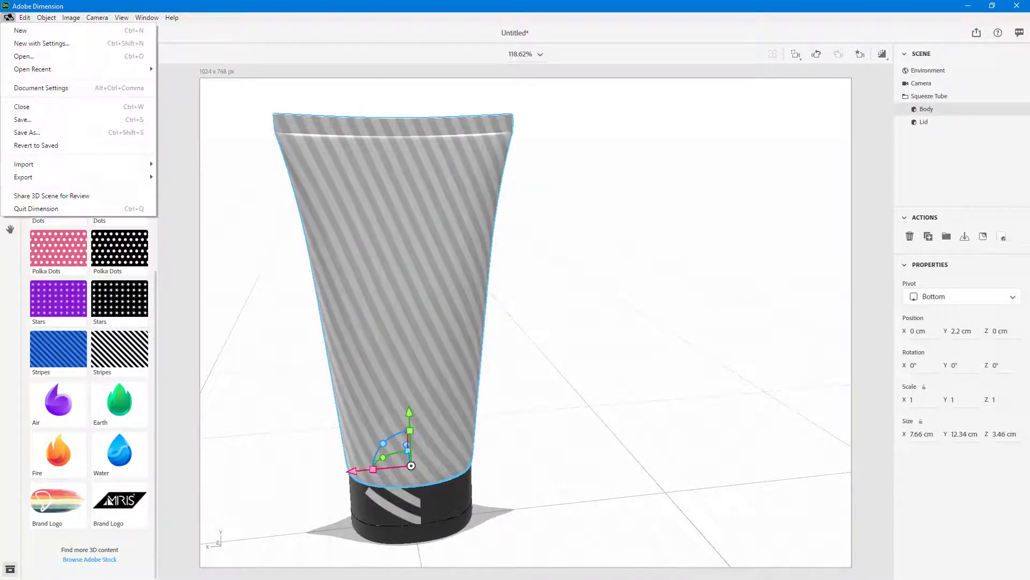
{"action": "mouse_move", "coordinate": [77, 164]}
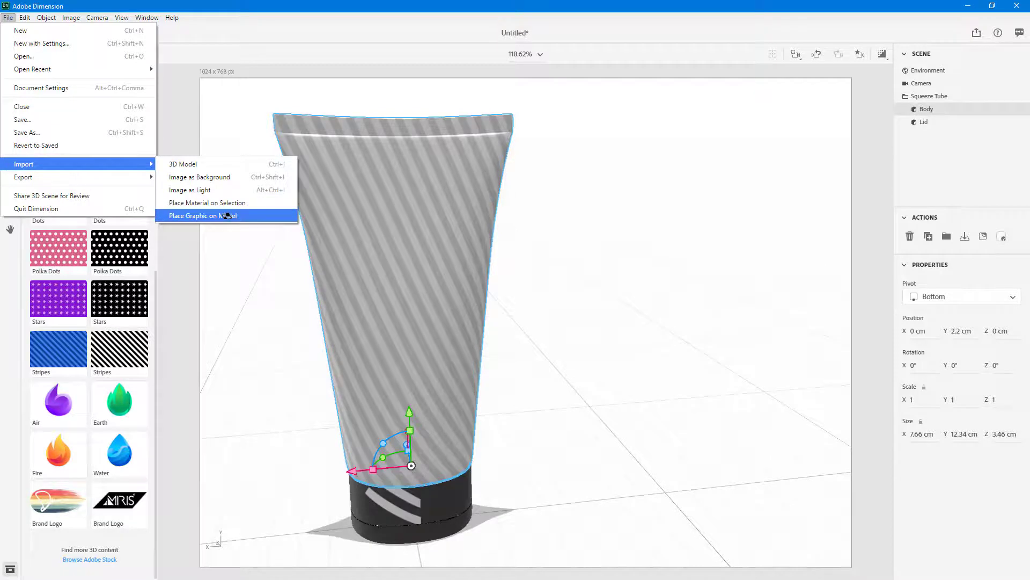
{"action": "left_click", "coordinate": [223, 215]}
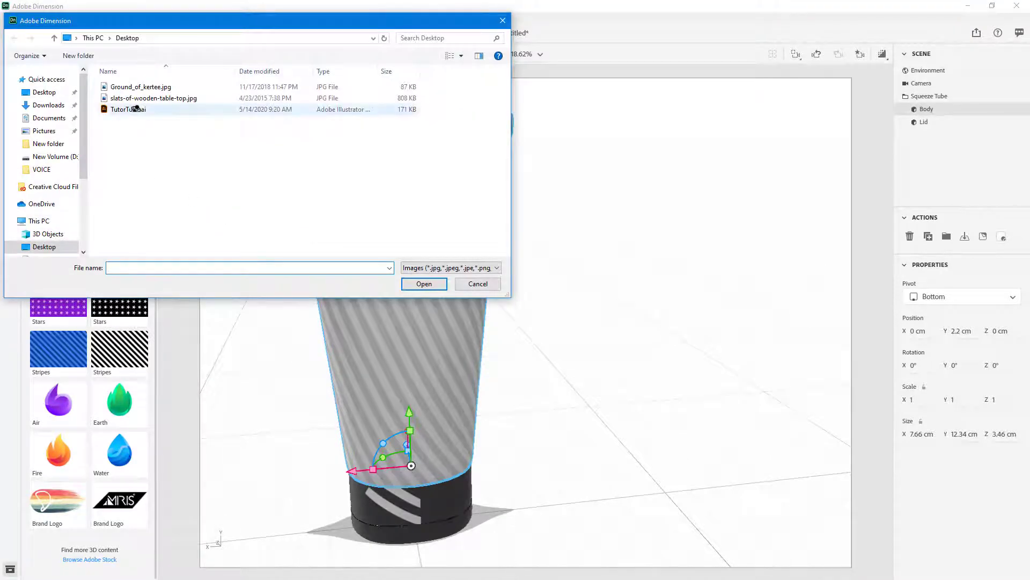
{"action": "left_click", "coordinate": [141, 98]}
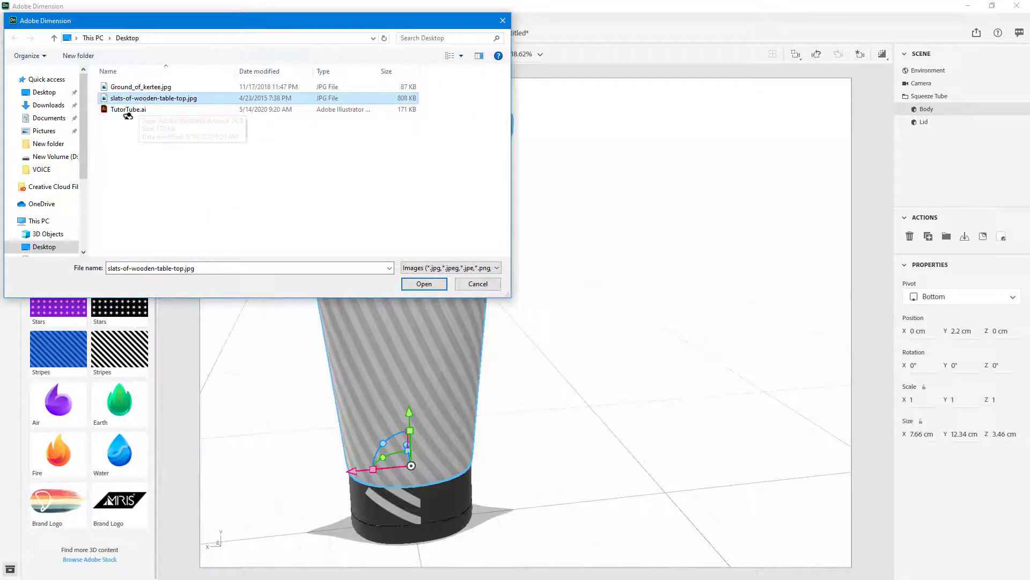
{"action": "left_click", "coordinate": [139, 110]}
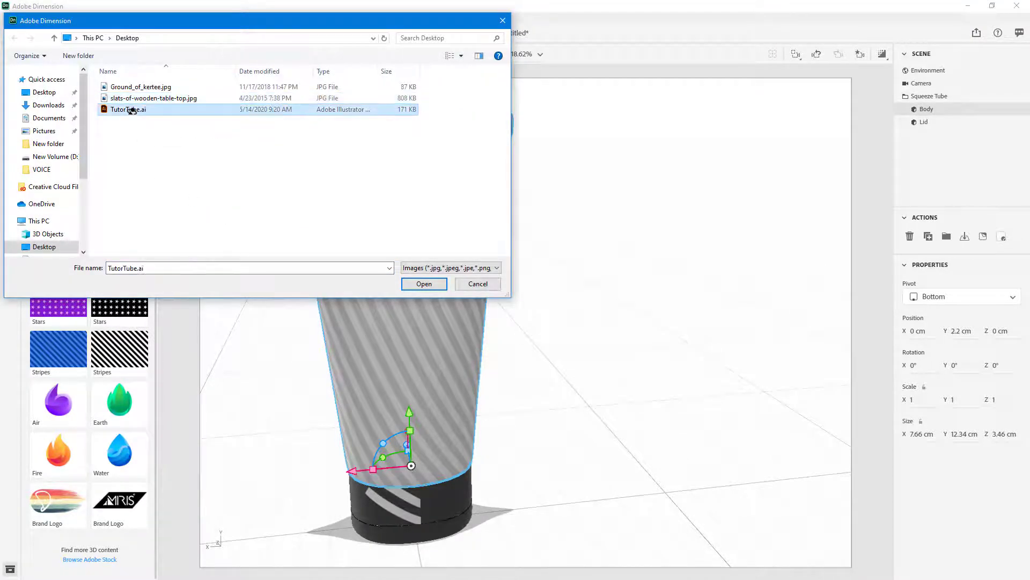
{"action": "left_click", "coordinate": [424, 283]}
- Position the TutorTube logo on the upper body, scaled to 6% in X and Y and rotated to -40°
{"action": "left_click_drag", "start_coordinate": [422, 289], "coordinate": [452, 206]}
{"action": "left_click_drag", "start_coordinate": [509, 187], "coordinate": [498, 189]}
{"action": "key", "text": "ctrl+z"}
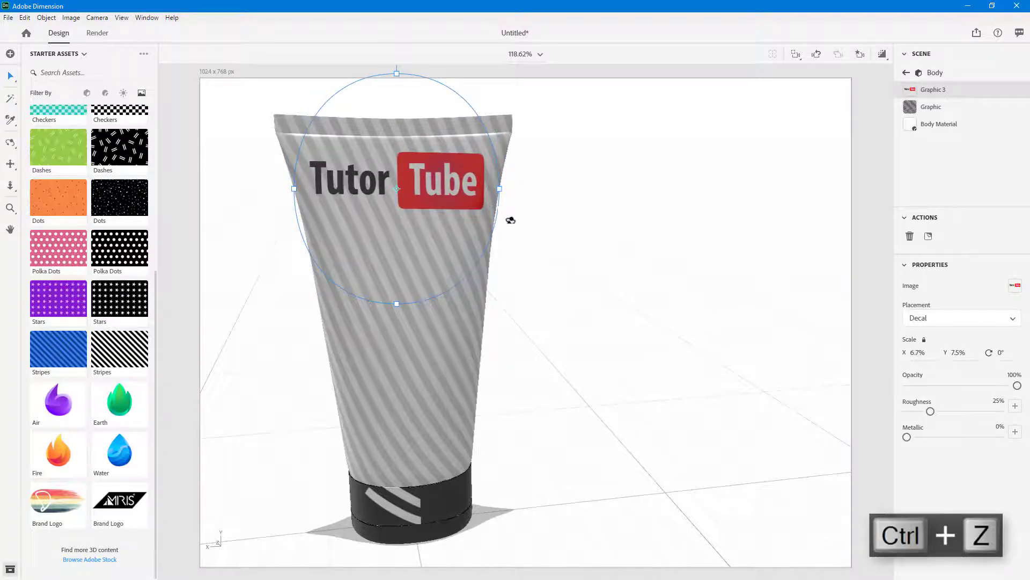
{"action": "left_click_drag", "start_coordinate": [397, 74], "coordinate": [398, 85]}
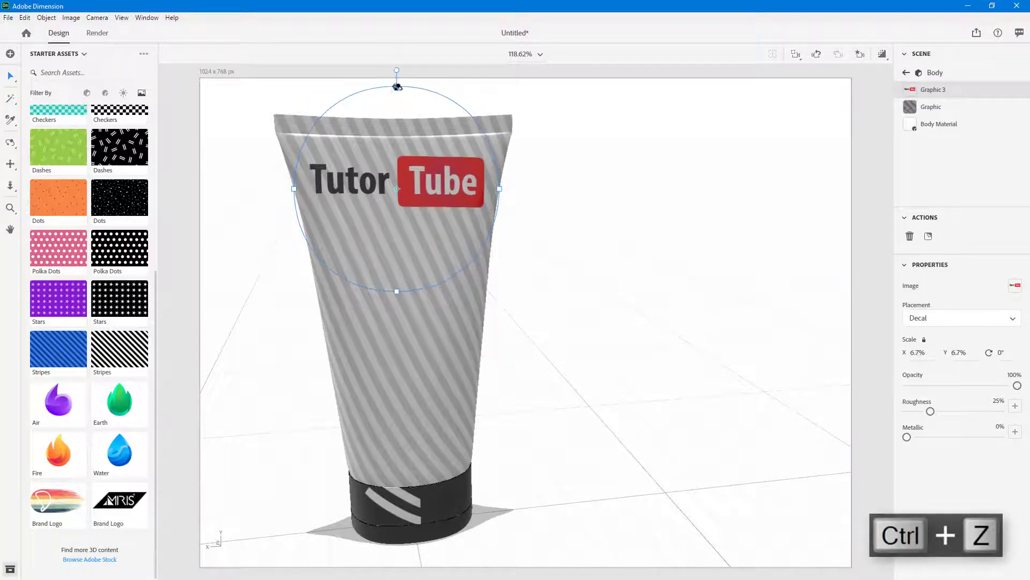
{"action": "mouse_move", "coordinate": [392, 292]}
{"action": "left_mouse_down"}
{"action": "mouse_move", "coordinate": [396, 426]}
{"action": "mouse_move", "coordinate": [375, 391]}
{"action": "mouse_move", "coordinate": [376, 261]}
{"action": "mouse_move", "coordinate": [380, 283]}
{"action": "left_mouse_up"}
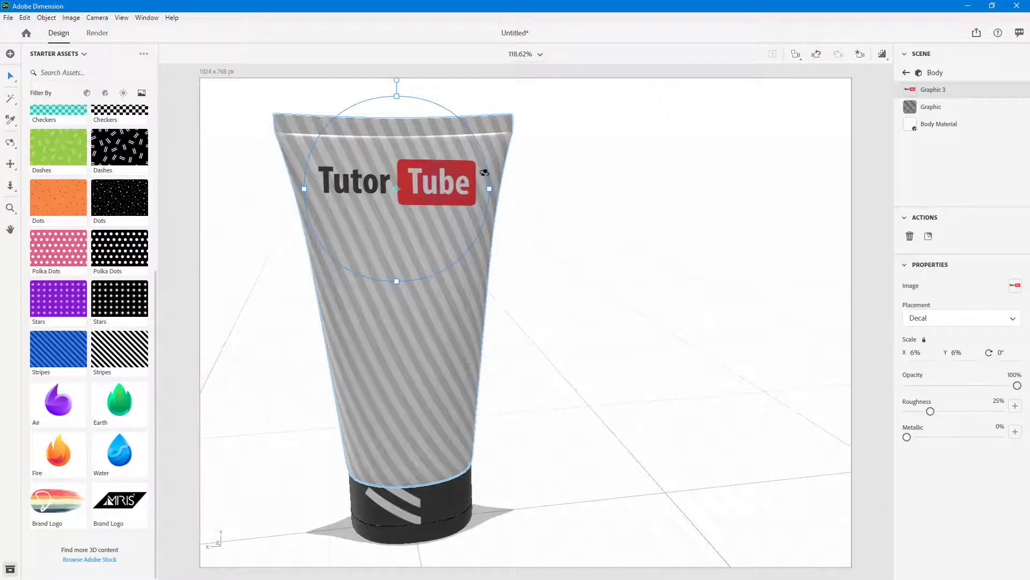
{"action": "left_click_drag", "start_coordinate": [397, 81], "coordinate": [326, 99]}
{"action": "left_click_drag", "start_coordinate": [438, 184], "coordinate": [446, 225]}
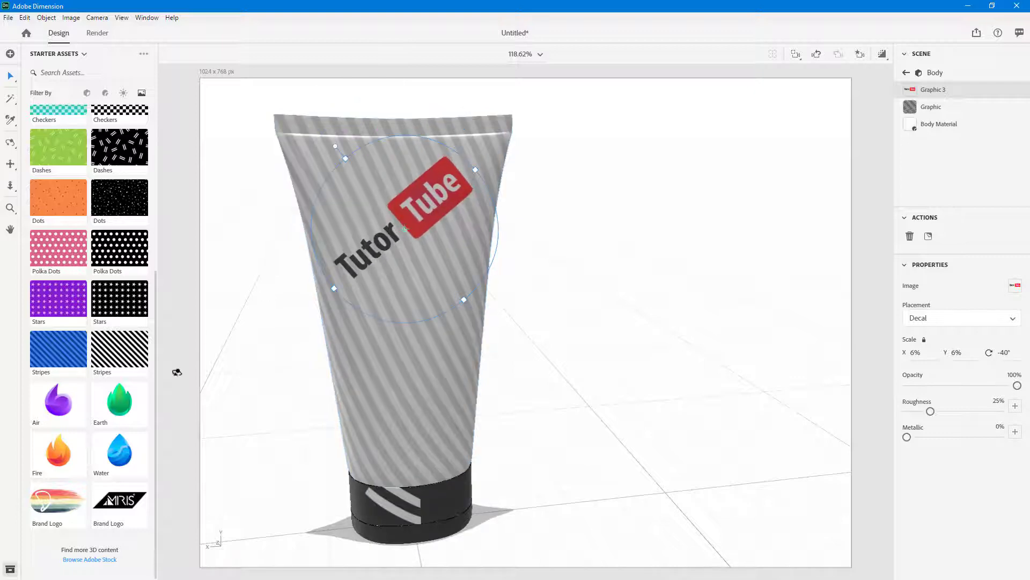
- Place the Water image on the lower body as a decal beneath the TutorTube logo
{"action": "left_click_drag", "start_coordinate": [116, 452], "coordinate": [418, 396]}
{"action": "left_click", "coordinate": [418, 396]}
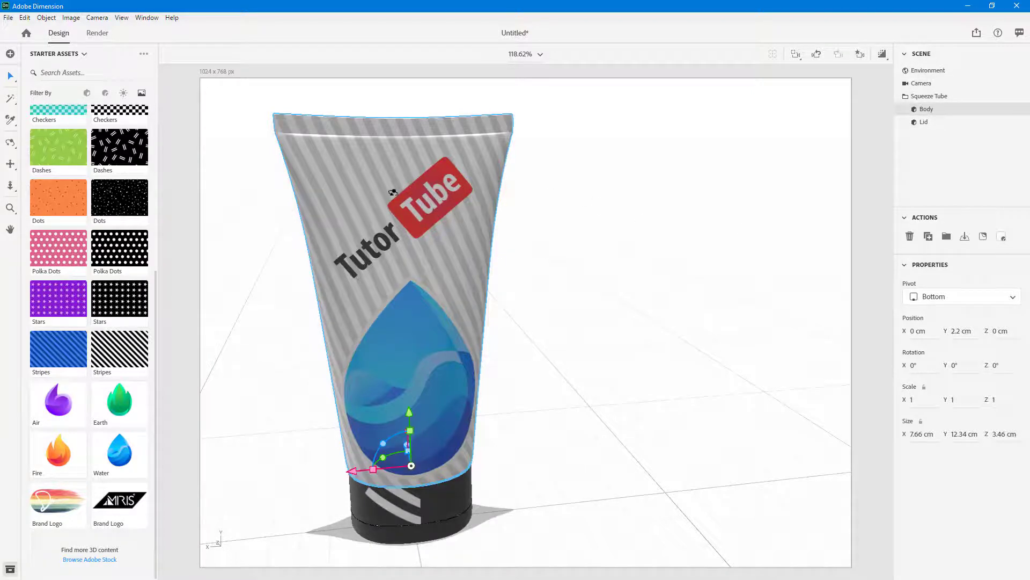
{"action": "left_click_drag", "start_coordinate": [393, 192], "coordinate": [466, 230]}
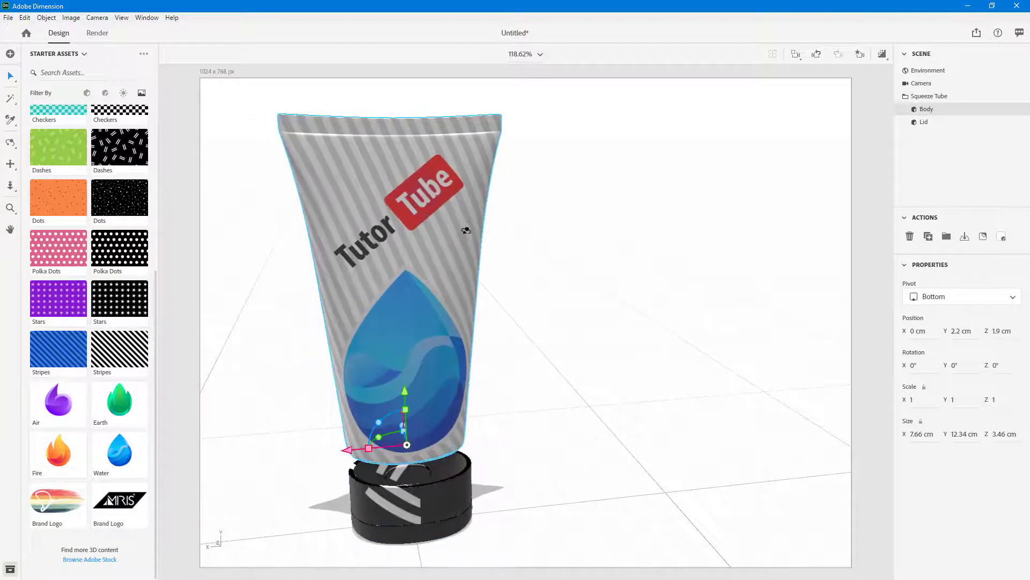
{"action": "key", "text": "ctrl+z"}
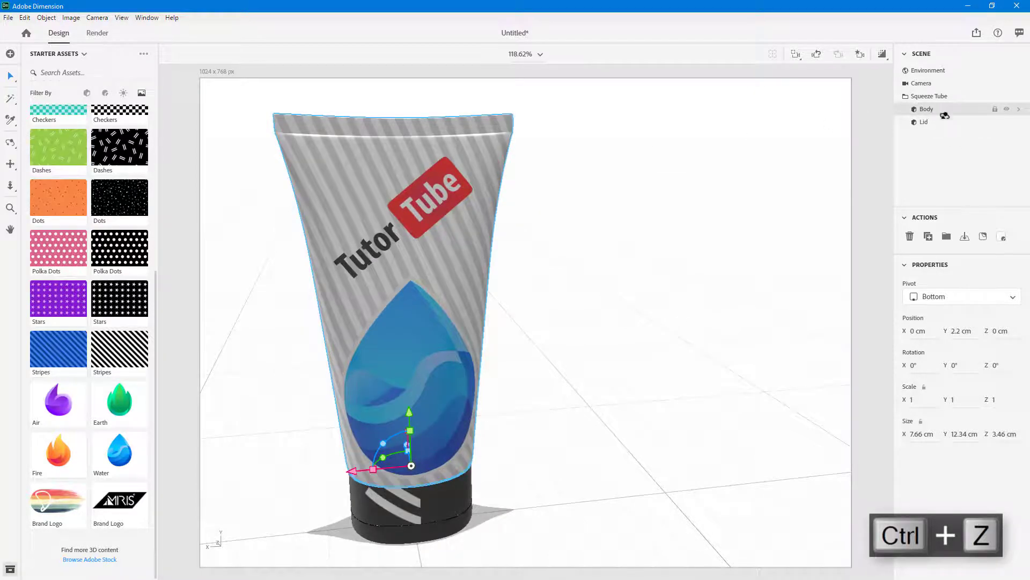
- Select the TutorTube logo graphic, set its metallic to 100% and lower its roughness
{"action": "left_click", "coordinate": [774, 482]}
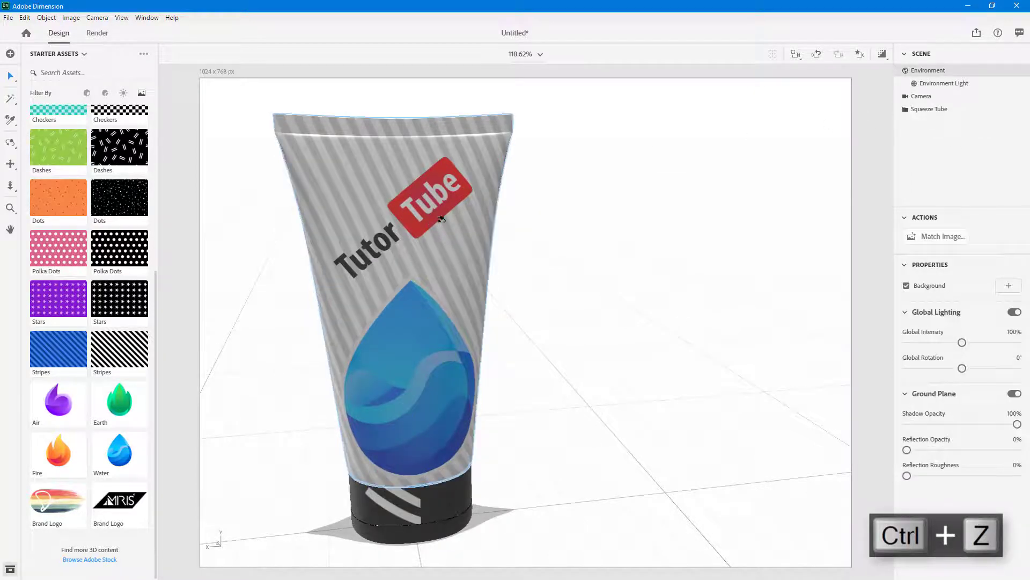
{"action": "left_click", "coordinate": [424, 379]}
{"action": "left_click", "coordinate": [439, 368]}
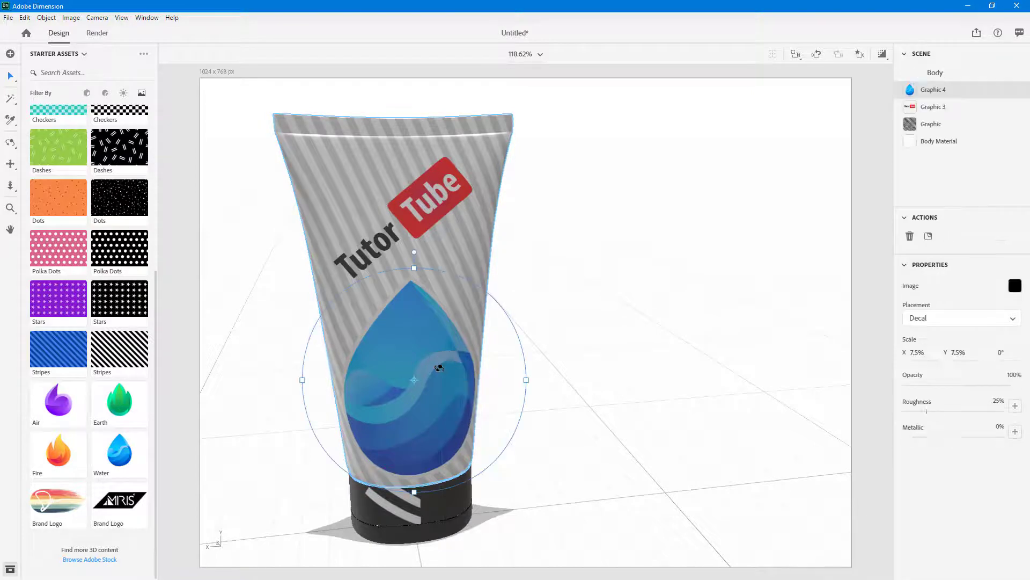
{"action": "left_click", "coordinate": [405, 229]}
{"action": "left_click", "coordinate": [405, 229]}
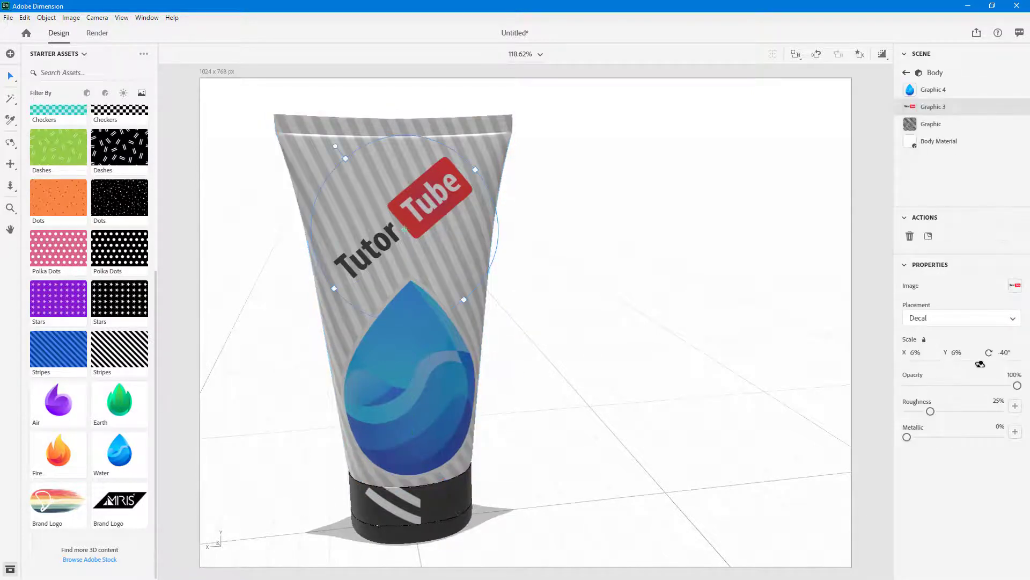
{"action": "left_click_drag", "start_coordinate": [904, 436], "coordinate": [1027, 435]}
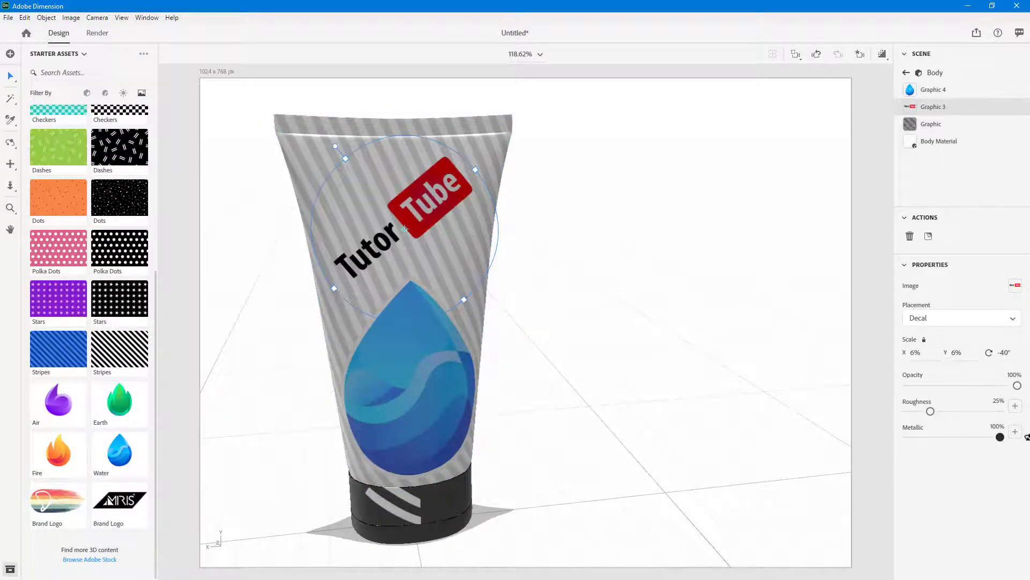
{"action": "left_click_drag", "start_coordinate": [930, 411], "coordinate": [907, 411]}
- Select the Water graphic on the lower body and set its metallic to 100%
{"action": "left_click_drag", "start_coordinate": [663, 396], "coordinate": [694, 275]}
{"action": "left_click", "coordinate": [532, 355]}
{"action": "double_click", "coordinate": [563, 352]}
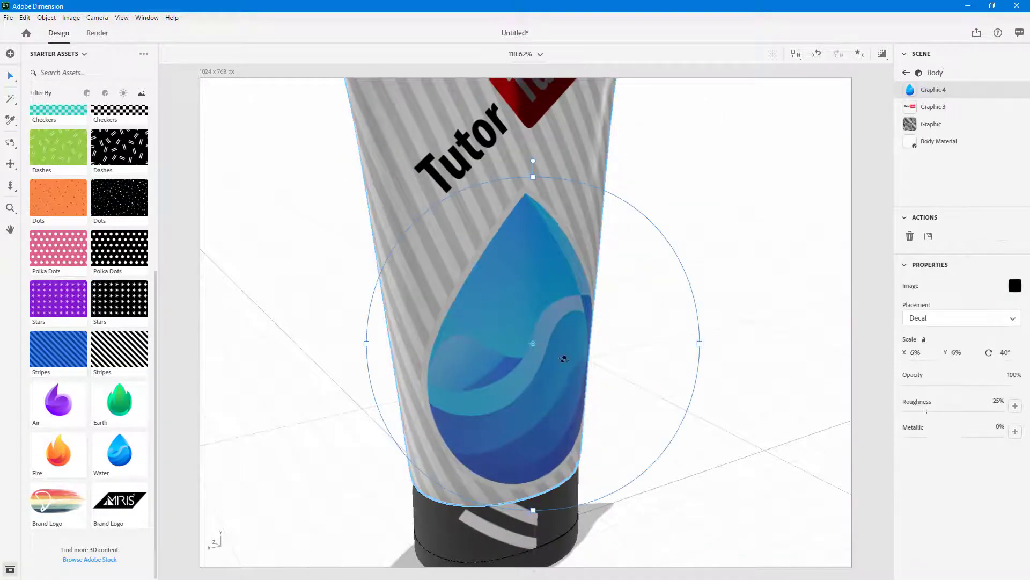
{"action": "left_click_drag", "start_coordinate": [908, 437], "coordinate": [1001, 437]}
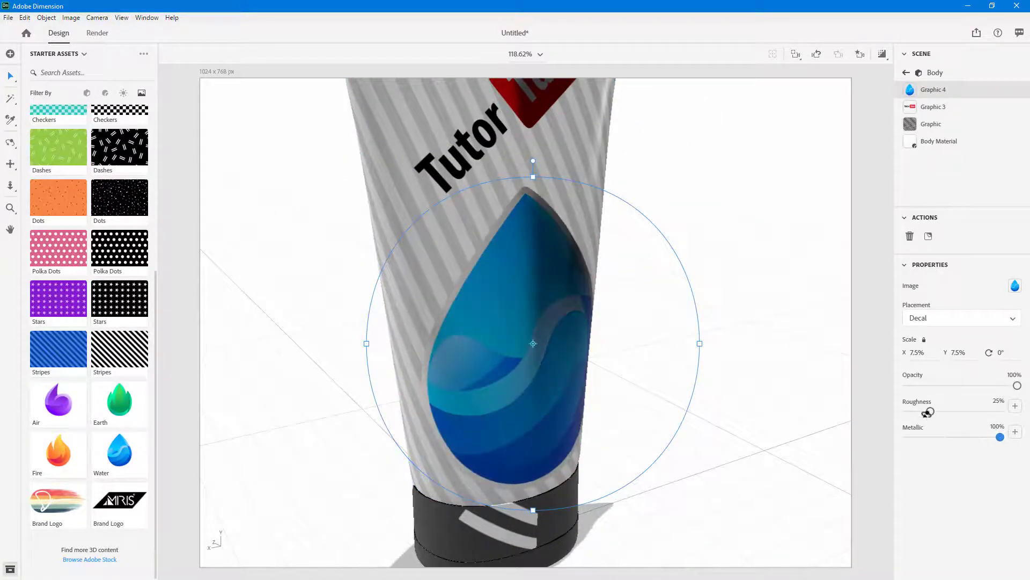
{"action": "left_click_drag", "start_coordinate": [767, 372], "coordinate": [621, 317]}
{"action": "scroll", "coordinate": [723, 382], "scroll_direction": "down", "scroll_amount": 5}
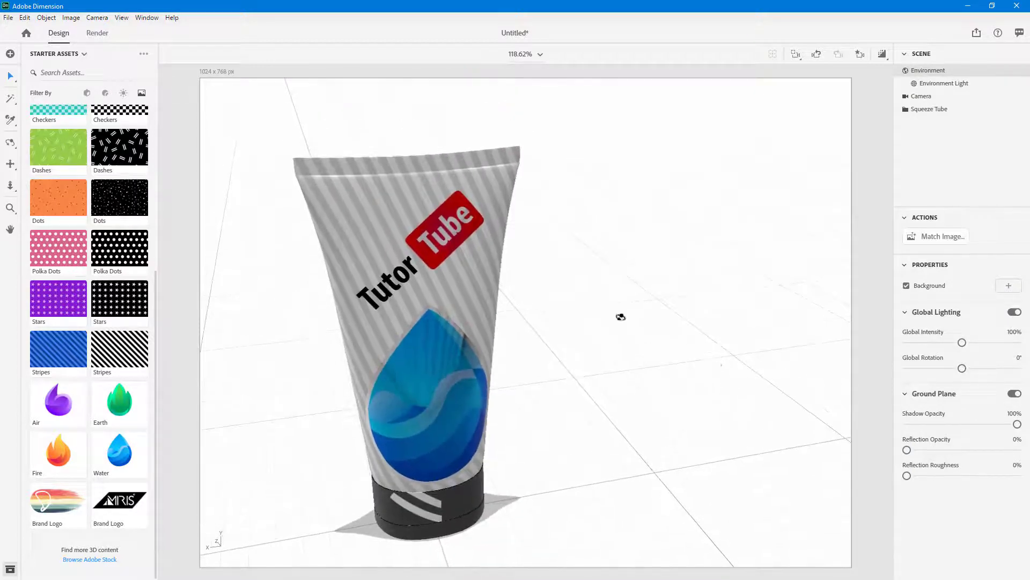
- Select the squeeze tube's body and apply the Plastic material from the Adobe Standard Materials to it
{"action": "left_click", "coordinate": [460, 275]}
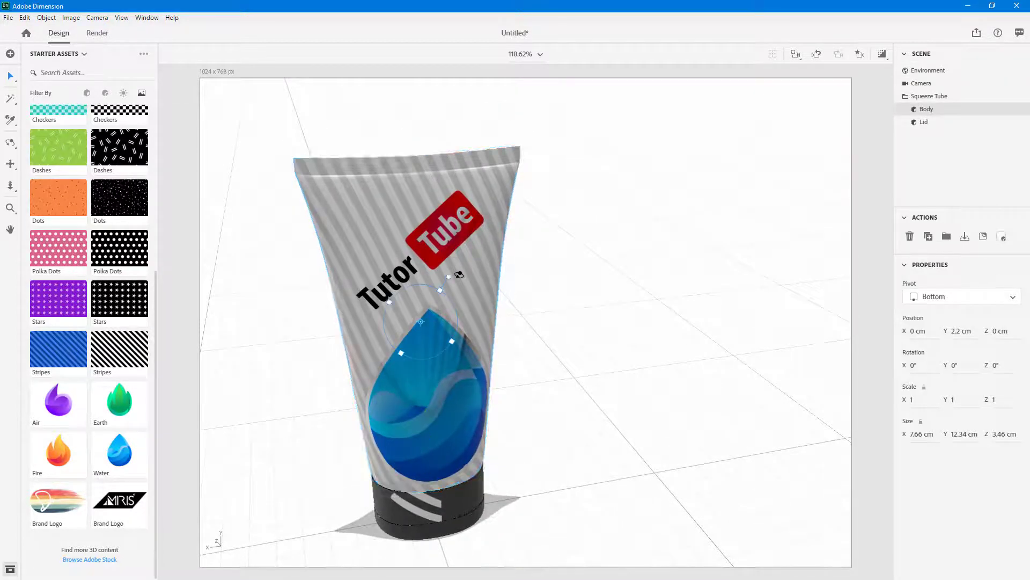
{"action": "left_click", "coordinate": [635, 253]}
{"action": "left_click", "coordinate": [501, 164]}
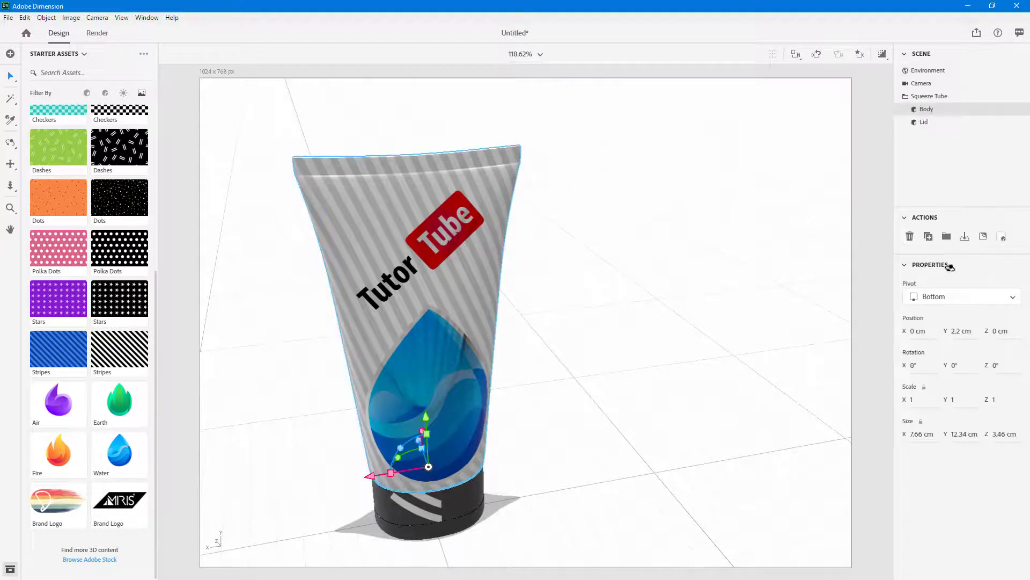
{"action": "left_click_drag", "start_coordinate": [563, 197], "coordinate": [607, 226]}
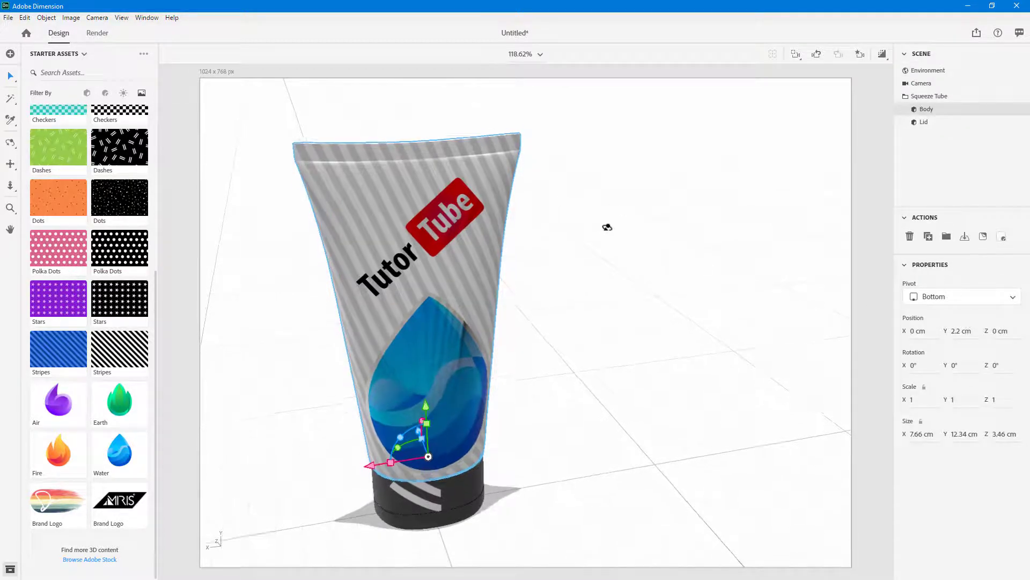
{"action": "scroll", "coordinate": [127, 227], "scroll_direction": "up", "scroll_amount": 1}
{"action": "scroll", "coordinate": [127, 227], "scroll_direction": "up", "scroll_amount": 5}
{"action": "left_click", "coordinate": [105, 92]}
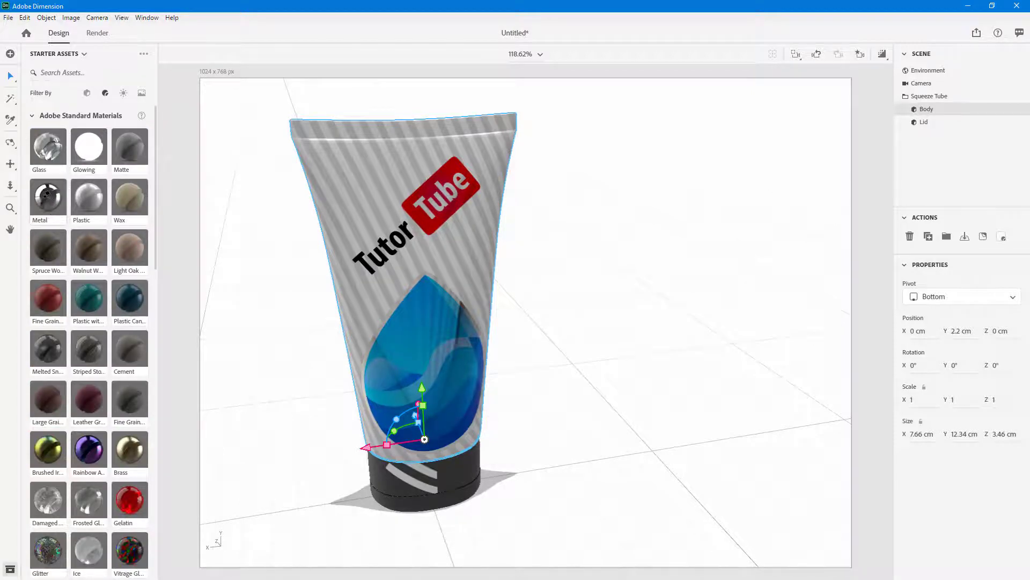
{"action": "scroll", "coordinate": [81, 327], "scroll_direction": "down", "scroll_amount": 4}
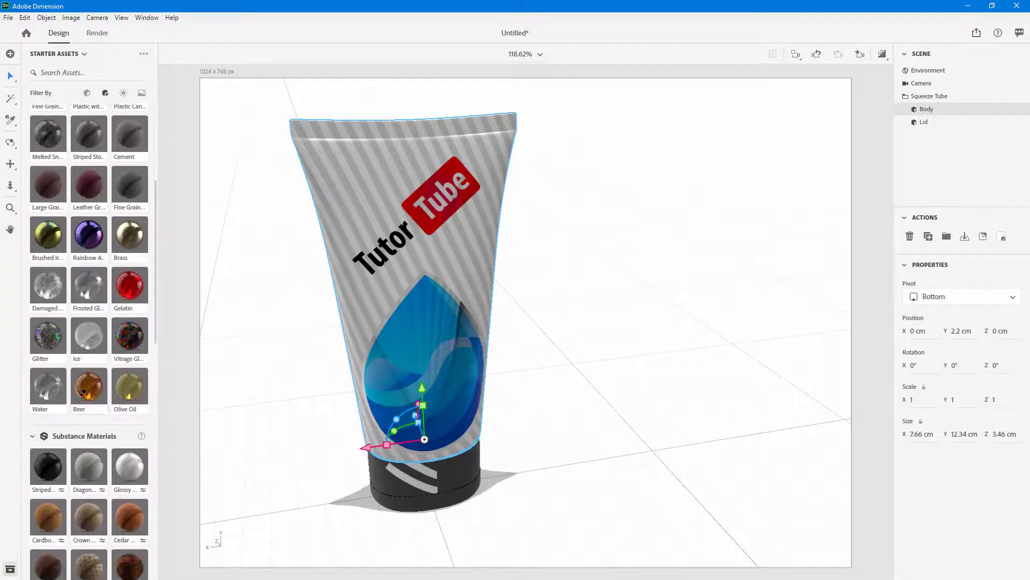
{"action": "scroll", "coordinate": [90, 400], "scroll_direction": "down", "scroll_amount": 4}
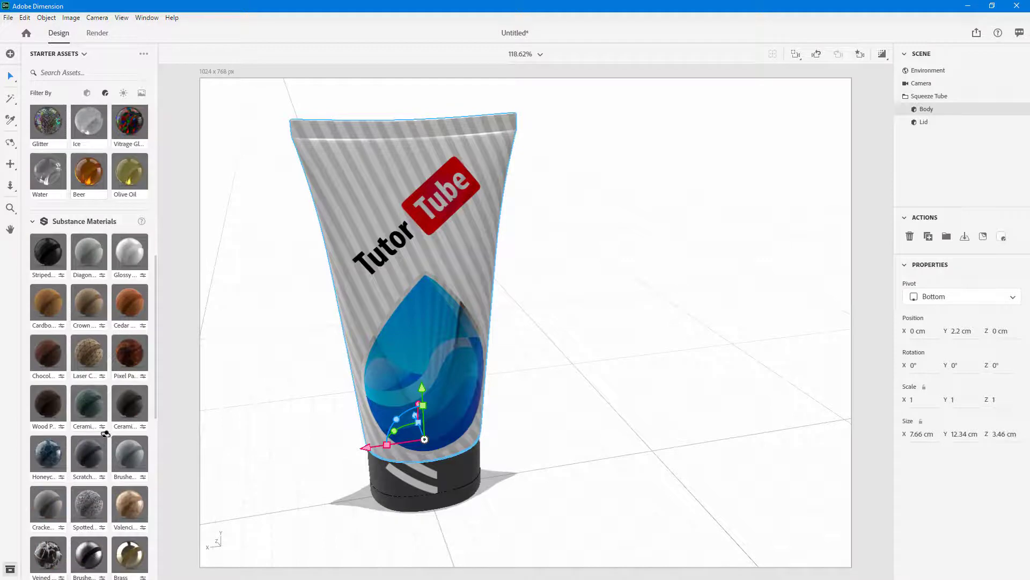
{"action": "scroll", "coordinate": [77, 496], "scroll_direction": "up", "scroll_amount": 7}
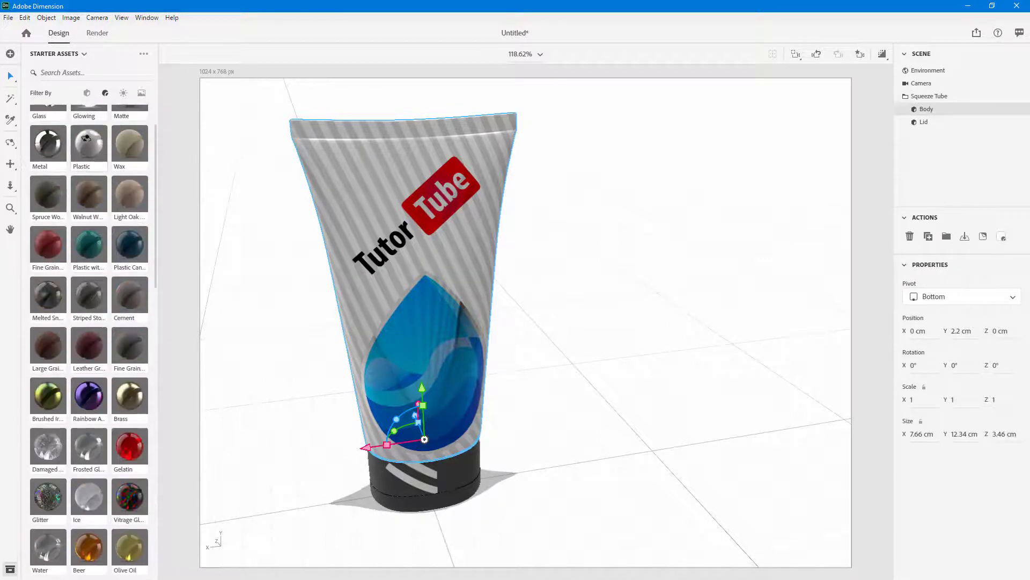
{"action": "left_click_drag", "start_coordinate": [86, 138], "coordinate": [365, 156]}
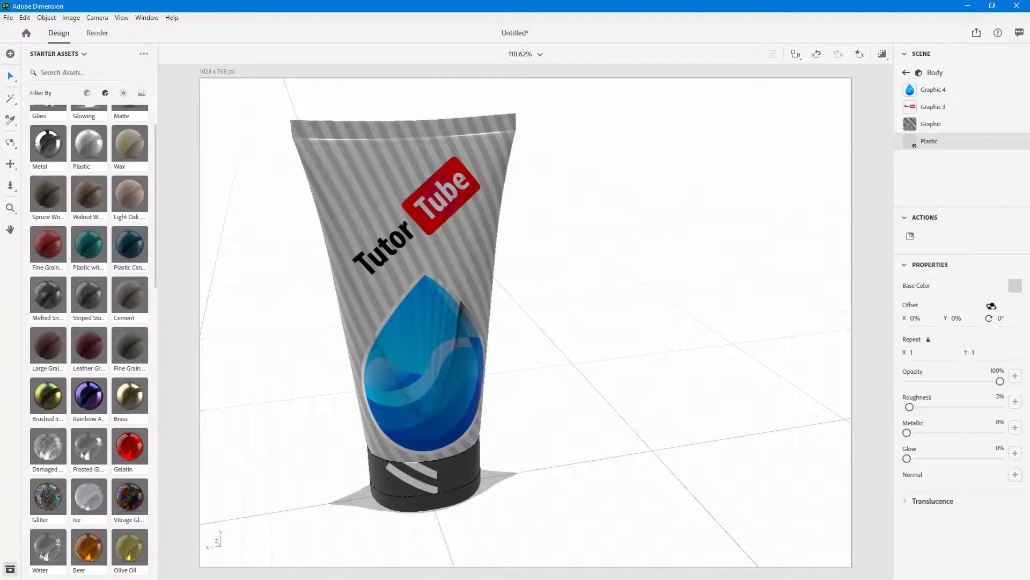
- Set the body's Plastic base color to a pale yellow, RGB 255, 244, 181, after trying pale red and pale green tints
{"action": "left_click", "coordinate": [1015, 285]}
{"action": "left_click_drag", "start_coordinate": [898, 242], "coordinate": [893, 213]}
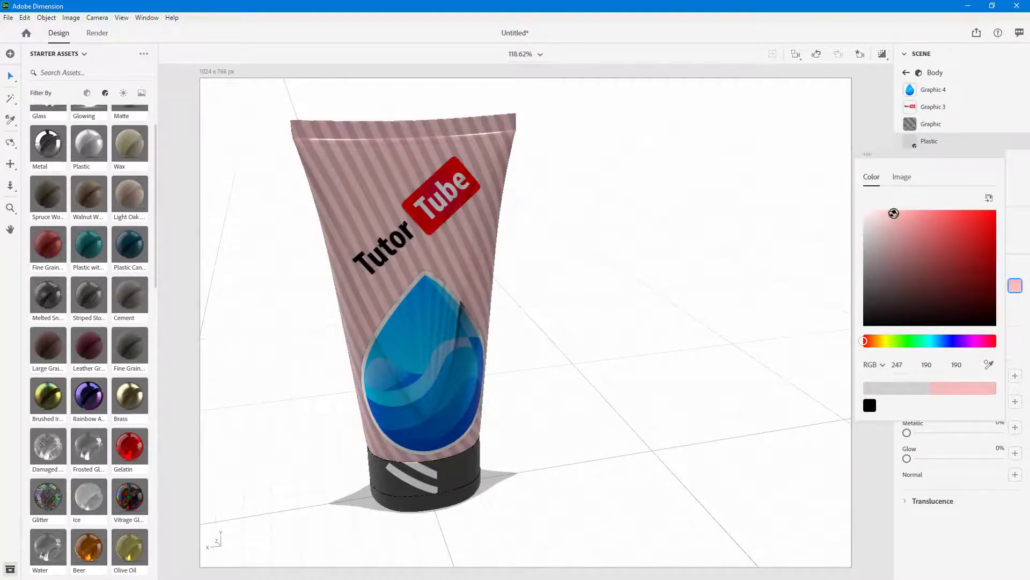
{"action": "left_click_drag", "start_coordinate": [907, 344], "coordinate": [904, 341]}
{"action": "mouse_move", "coordinate": [894, 215]}
{"action": "left_mouse_down"}
{"action": "mouse_move", "coordinate": [881, 224]}
{"action": "mouse_move", "coordinate": [875, 210]}
{"action": "left_mouse_up"}
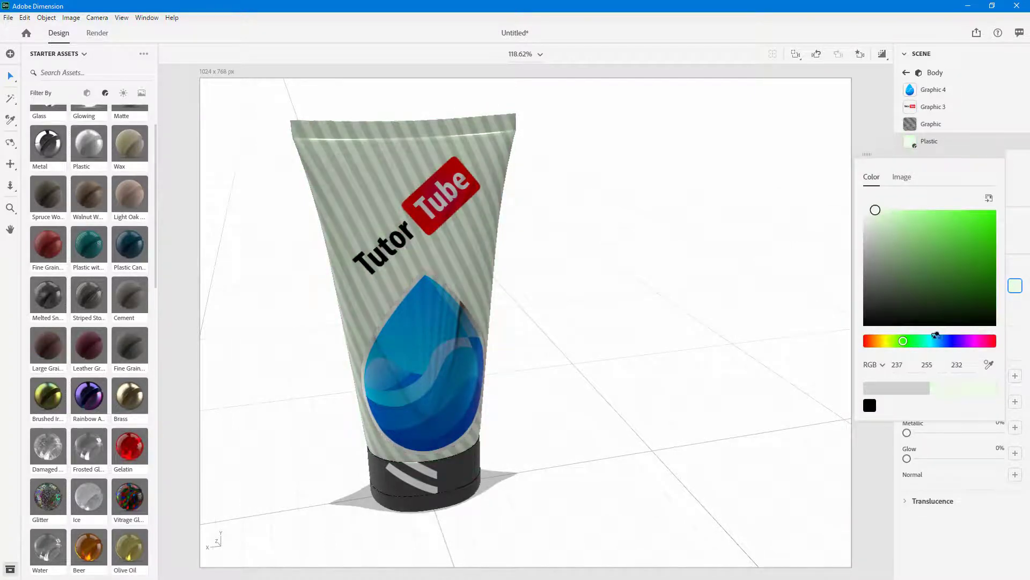
{"action": "left_click_drag", "start_coordinate": [886, 337], "coordinate": [882, 341]}
{"action": "left_click_drag", "start_coordinate": [889, 221], "coordinate": [897, 209]}
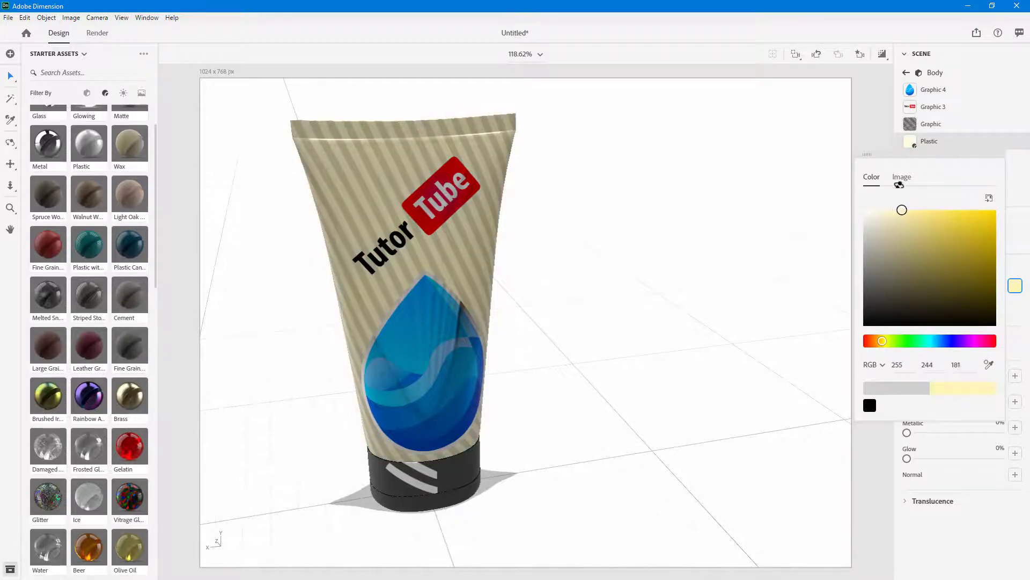
{"action": "left_click", "coordinate": [659, 242]}
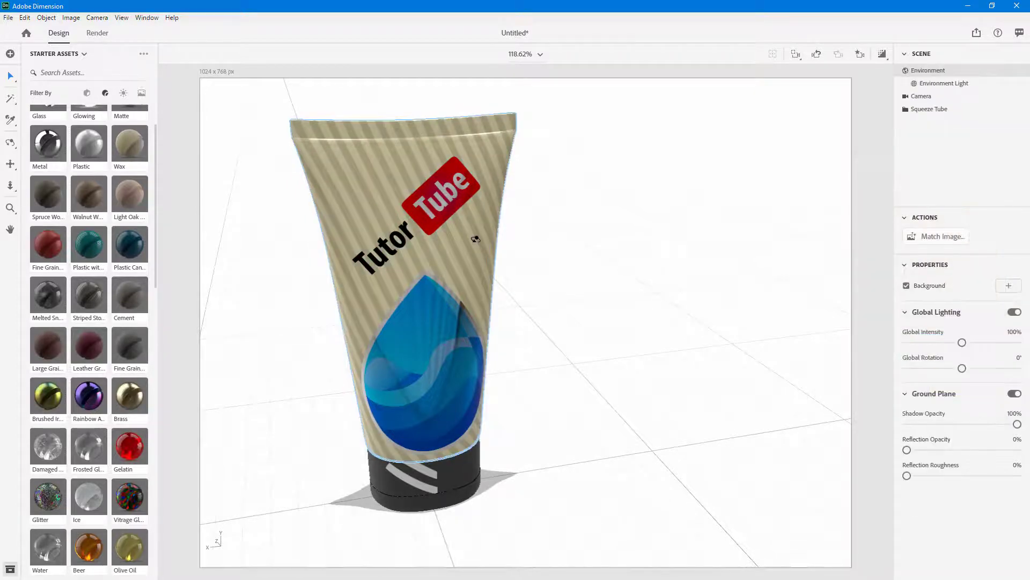
{"action": "left_click", "coordinate": [476, 239]}
{"action": "mouse_move", "coordinate": [658, 345]}
{"action": "middle_mouse_down"}
{"action": "mouse_move", "coordinate": [667, 336]}
{"action": "mouse_move", "coordinate": [665, 363]}
{"action": "middle_mouse_up"}
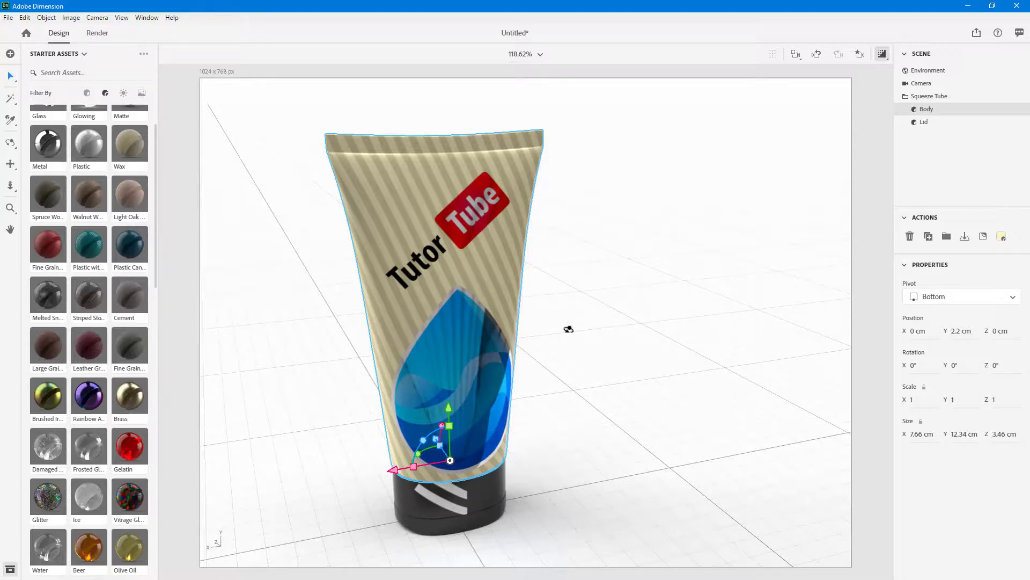
{"action": "left_click", "coordinate": [601, 335]}
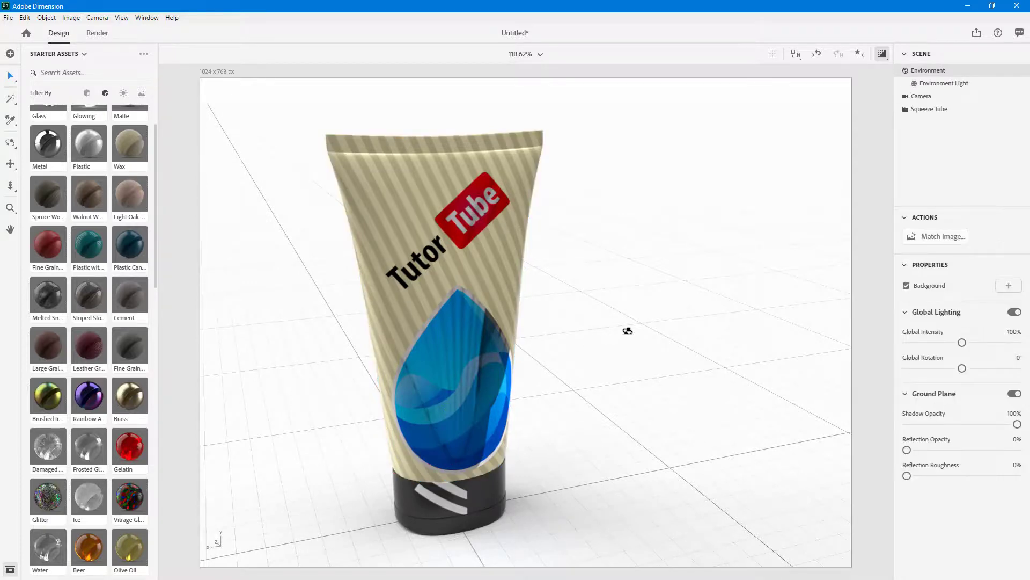